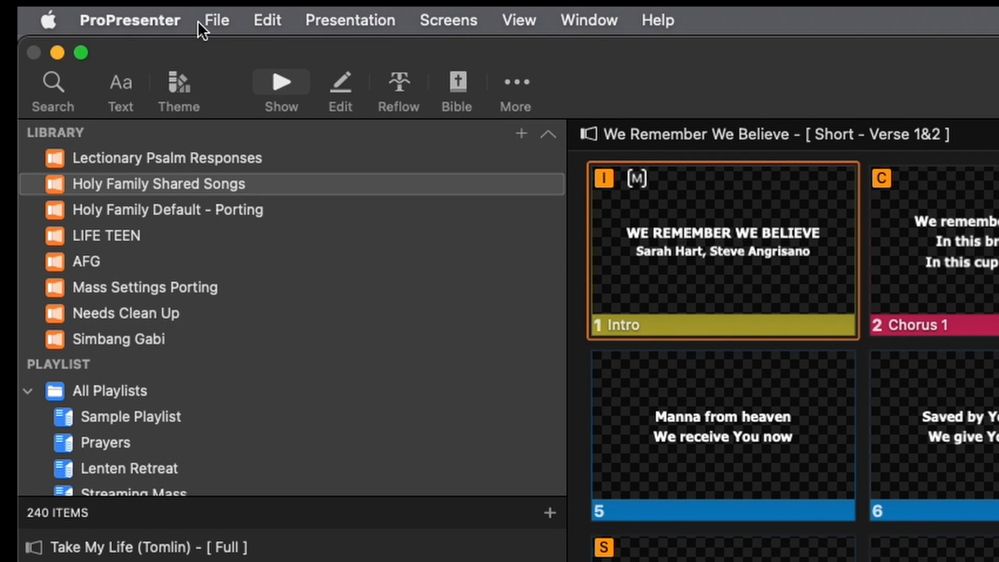
left_click(81, 7)
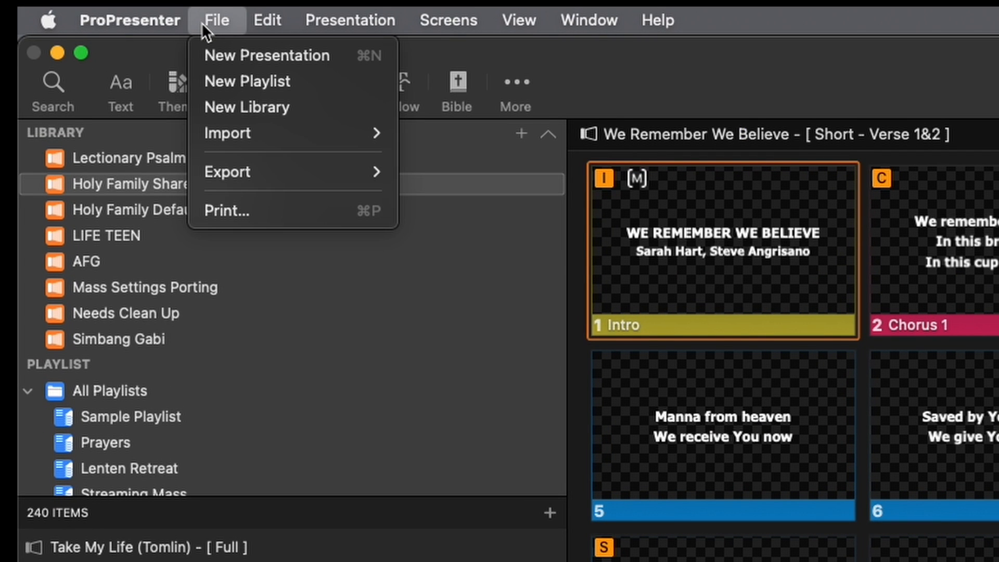
mouse_move(231, 126)
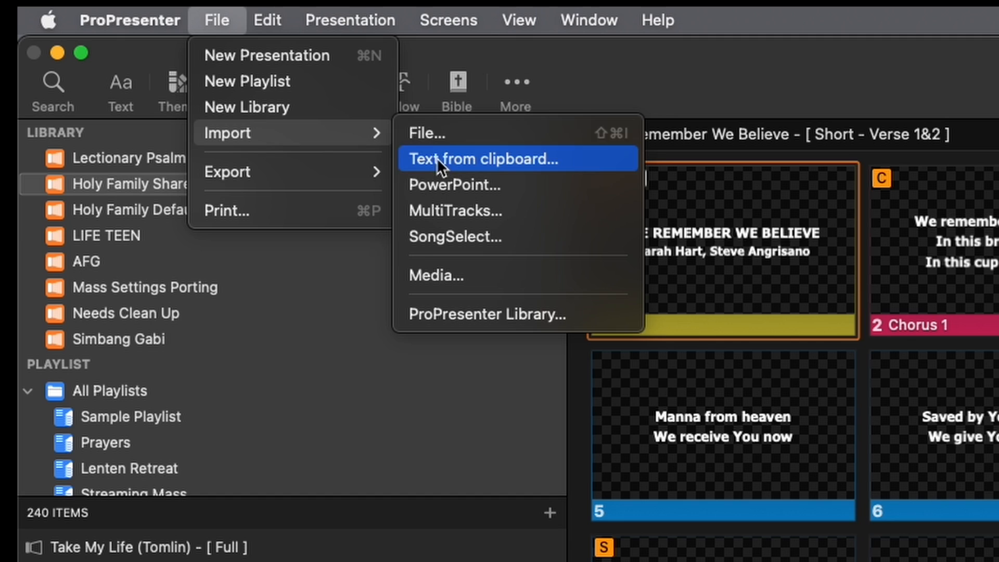
left_click(787, 65)
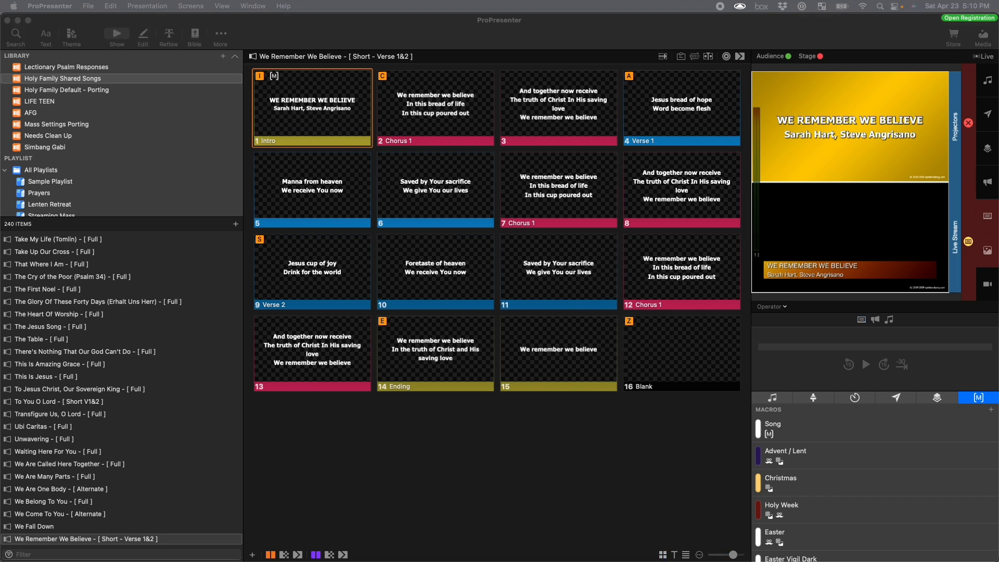
Step: Switch to Safari and look through the Smule lyrics page for "Hosea (Come Back to Me)"
left_click_drag(998, 229, 739, 35)
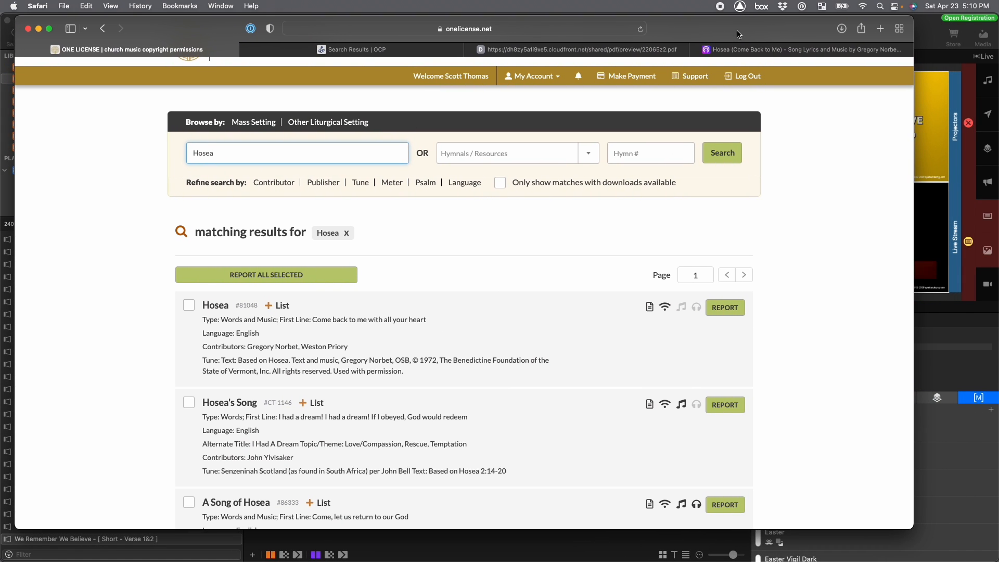
left_click(765, 51)
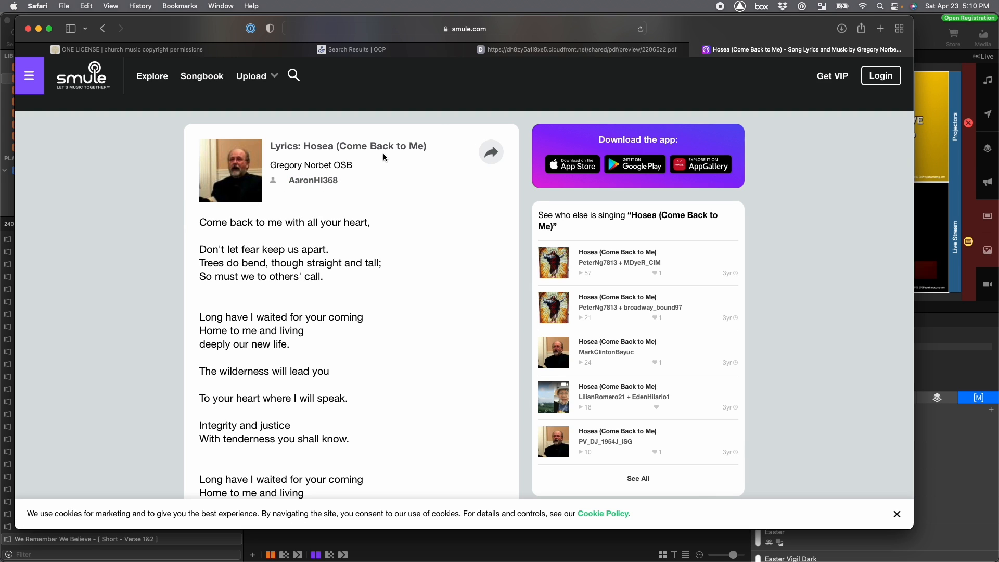
scroll(394, 308, "down", 5)
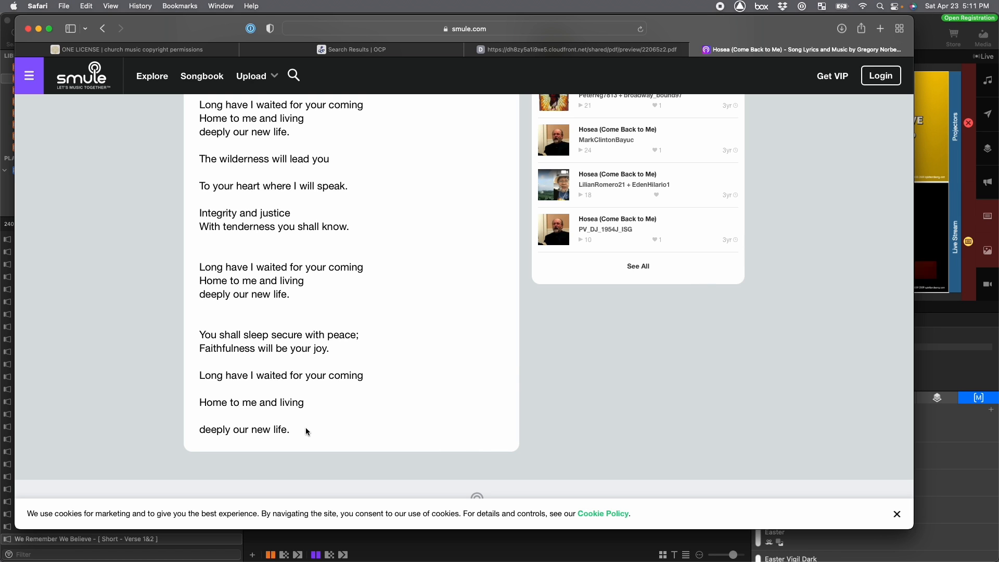
scroll(305, 430, "up", 5)
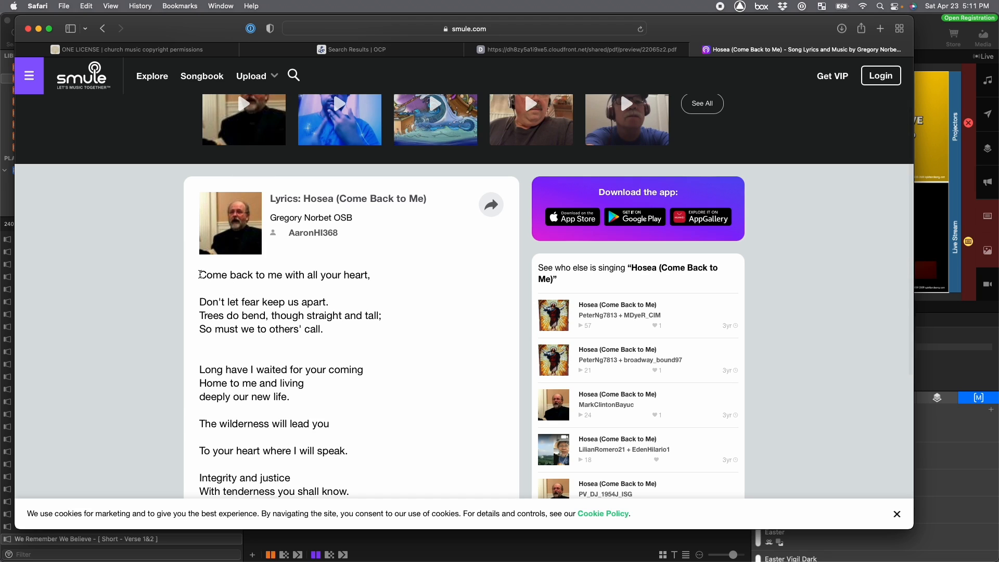
Step: Copy the full Hosea lyrics from "Come back to me with all your heart," to the last "deeply our new life." and move the browser window aside
left_click_drag(200, 274, 399, 455)
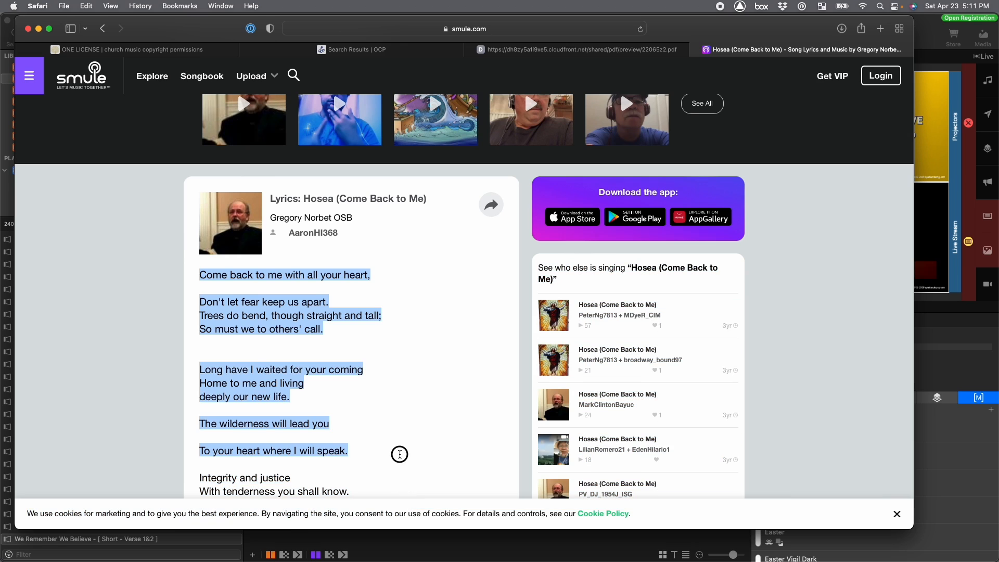
scroll(399, 455, "down", 5)
left_click_drag(292, 434, 292, 435)
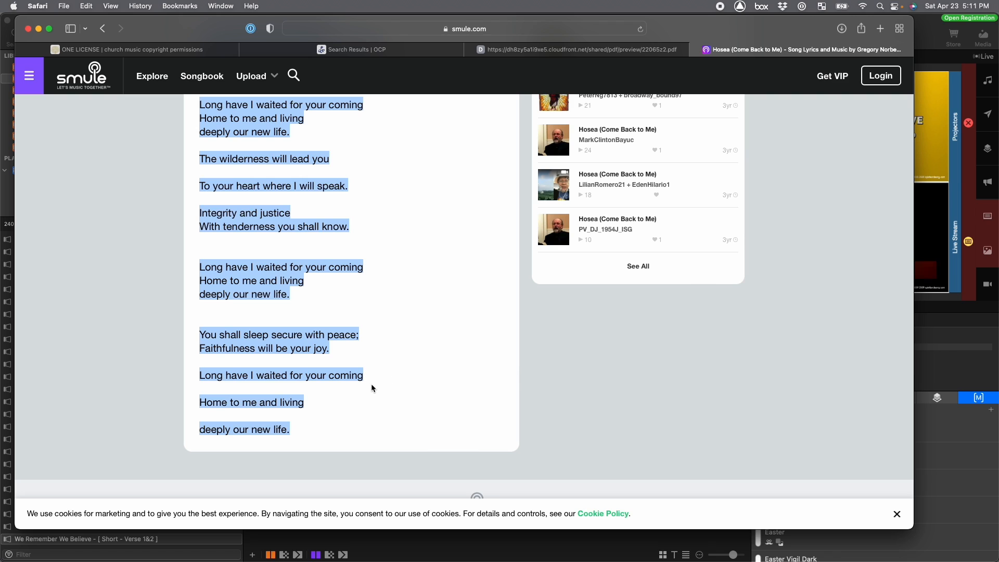
scroll(370, 383, "up", 5)
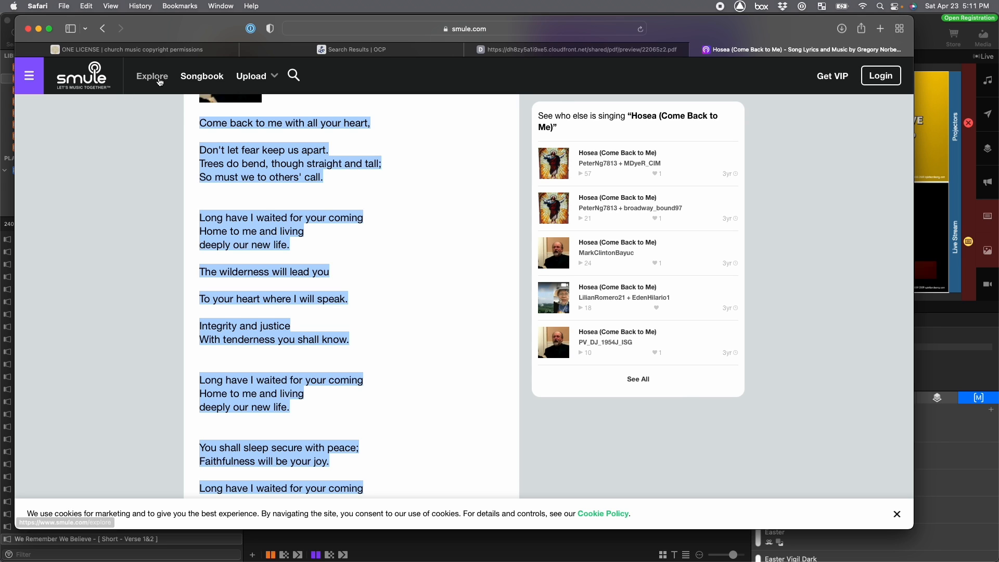
left_click(182, 22)
left_click_drag(182, 22, 998, 177)
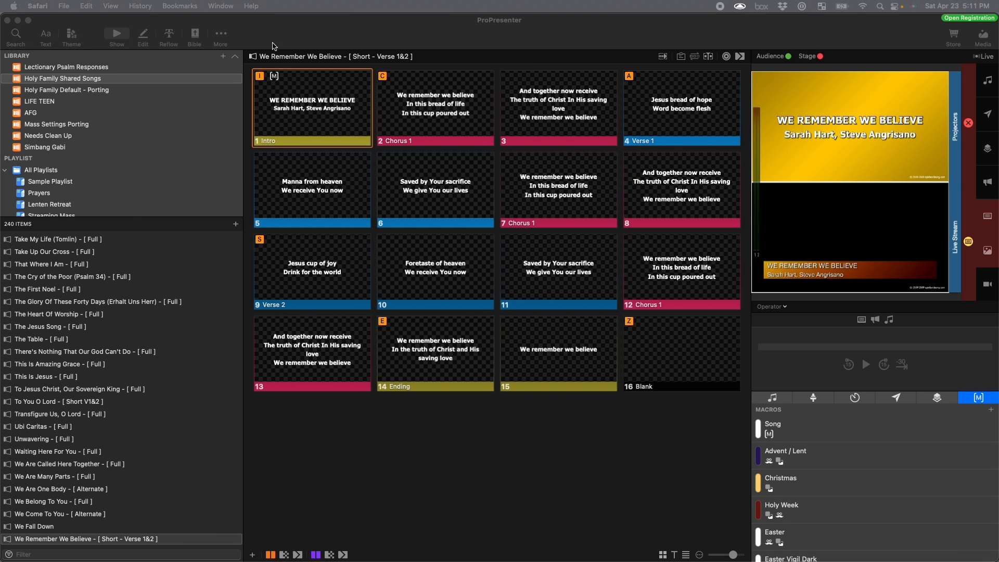
Step: Switch to ProPresenter, start importing the text from the clipboard, and open the import for editing
left_click(270, 20)
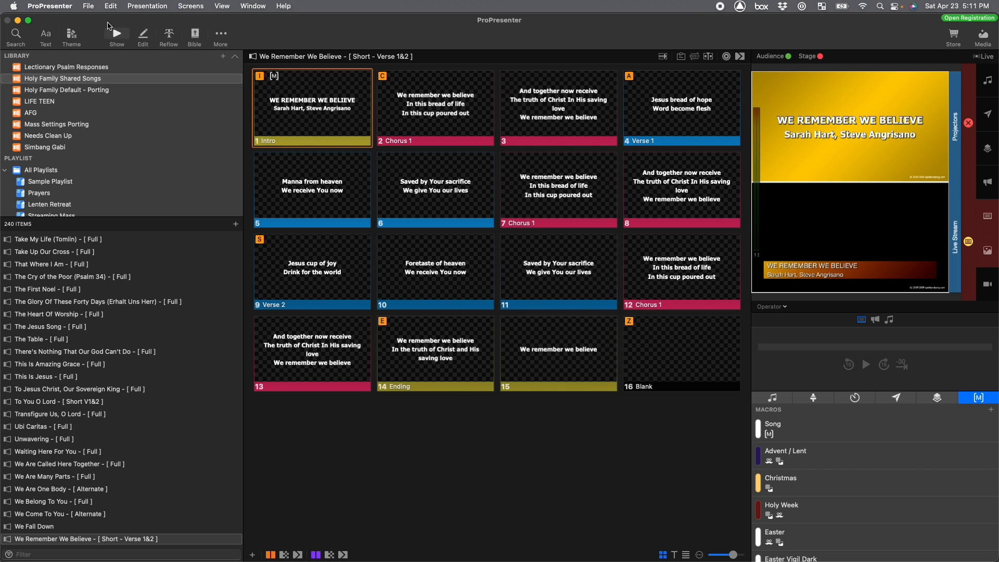
left_click(88, 6)
mouse_move(96, 55)
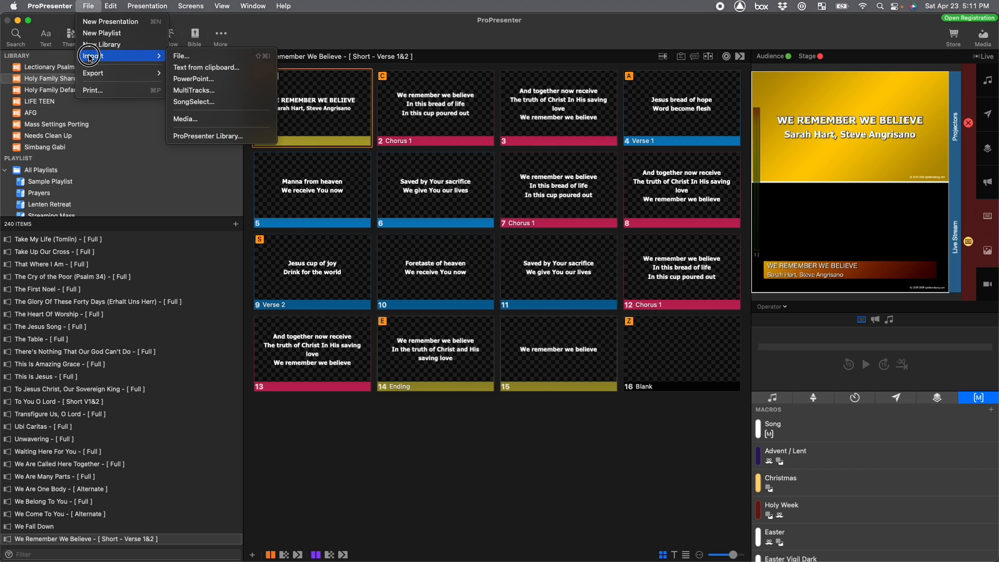
left_click(213, 68)
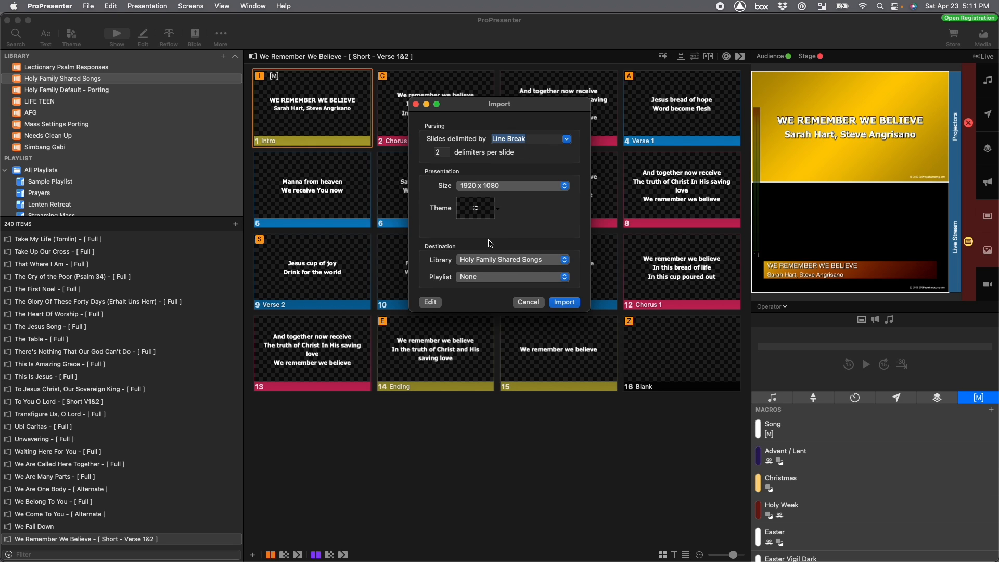
left_click(430, 302)
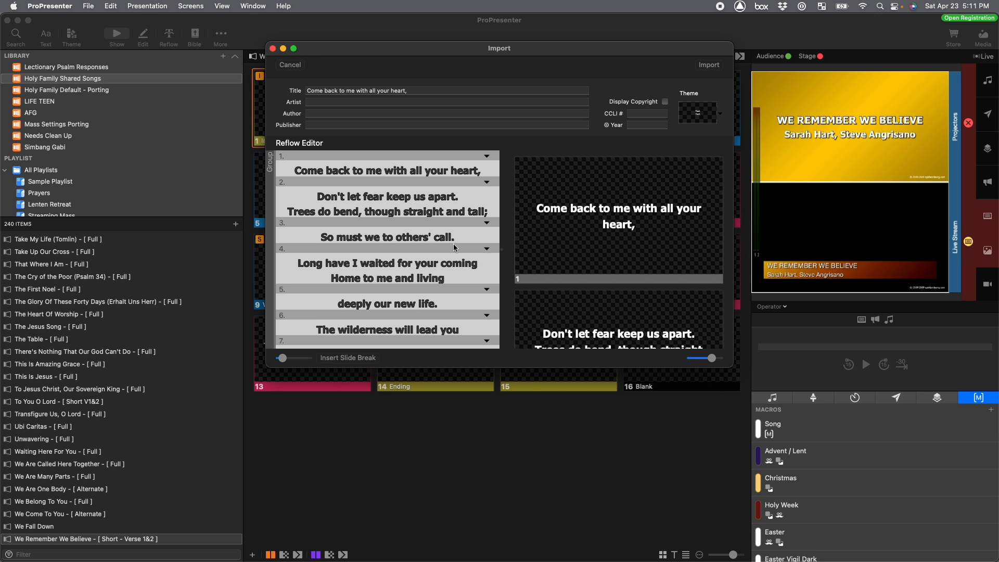
Step: Review the title and how the clipboard lyrics are split into slides in the Reflow Editor, and cancel the import
scroll(447, 248, "down", 10)
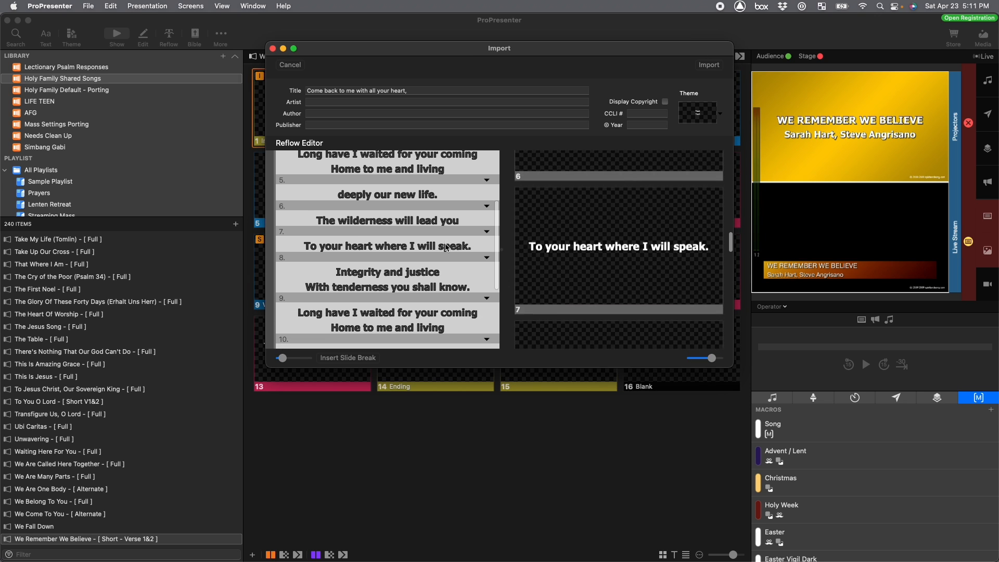
scroll(447, 248, "down", 5)
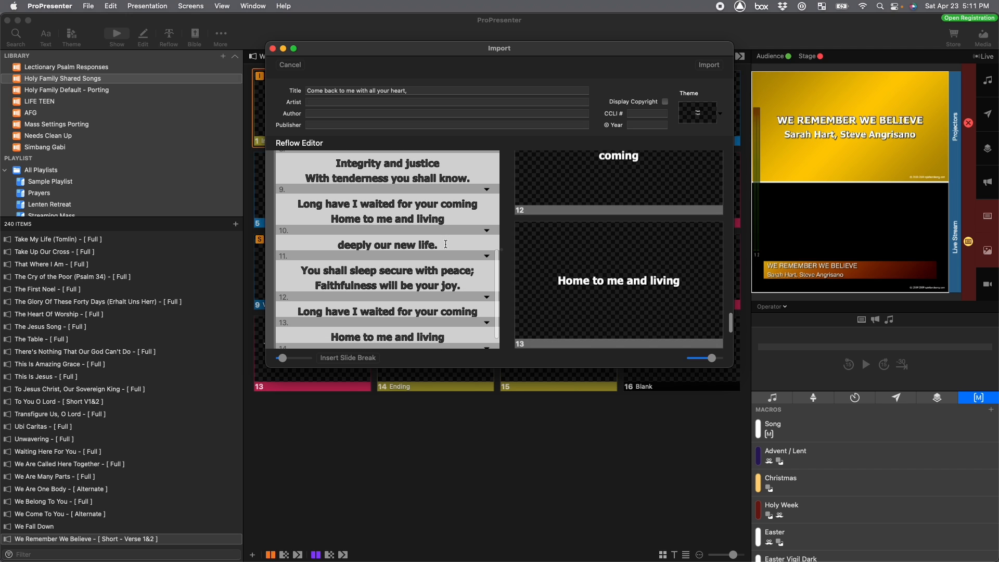
scroll(446, 244, "down", 3)
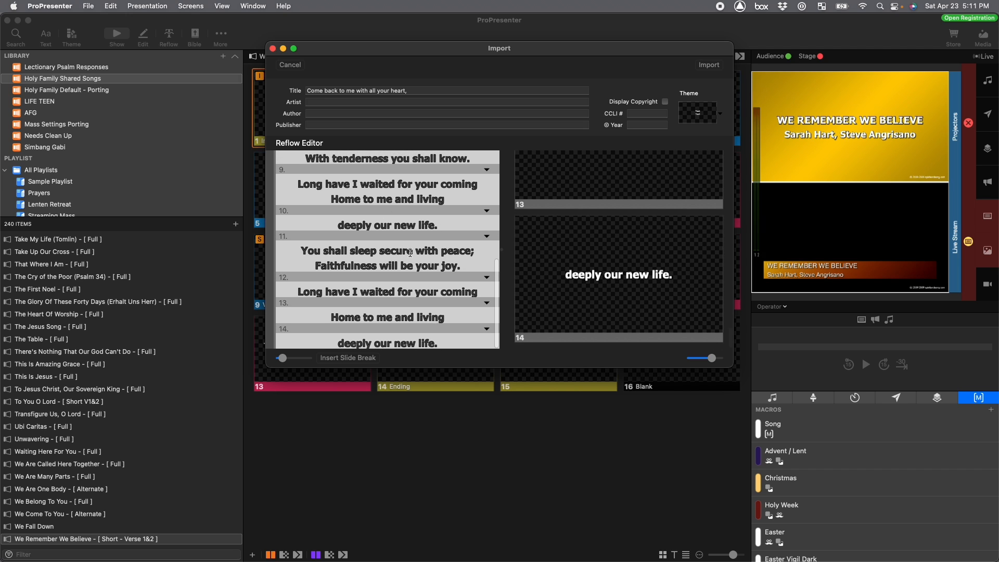
scroll(410, 253, "up", 18)
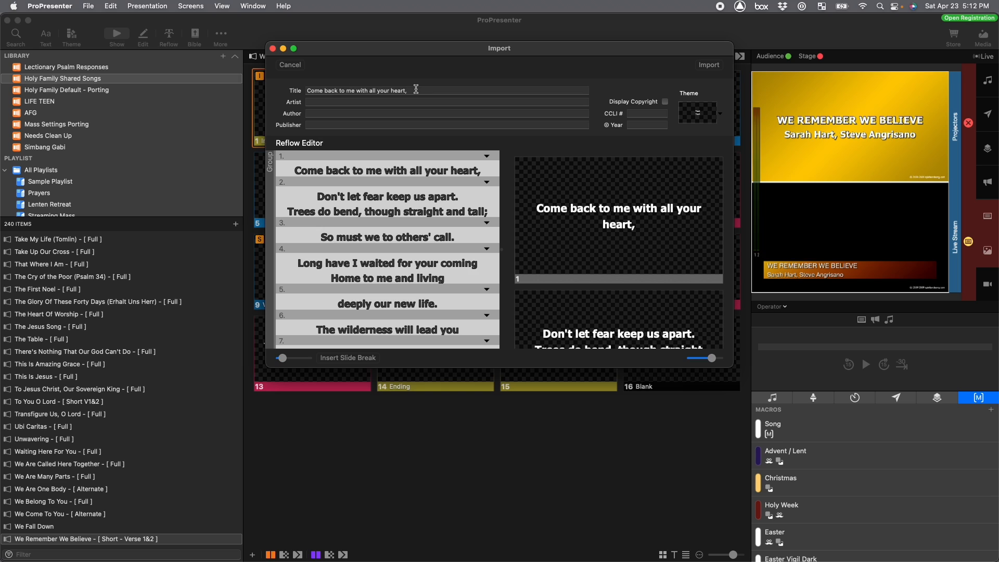
left_click_drag(415, 91, 286, 66)
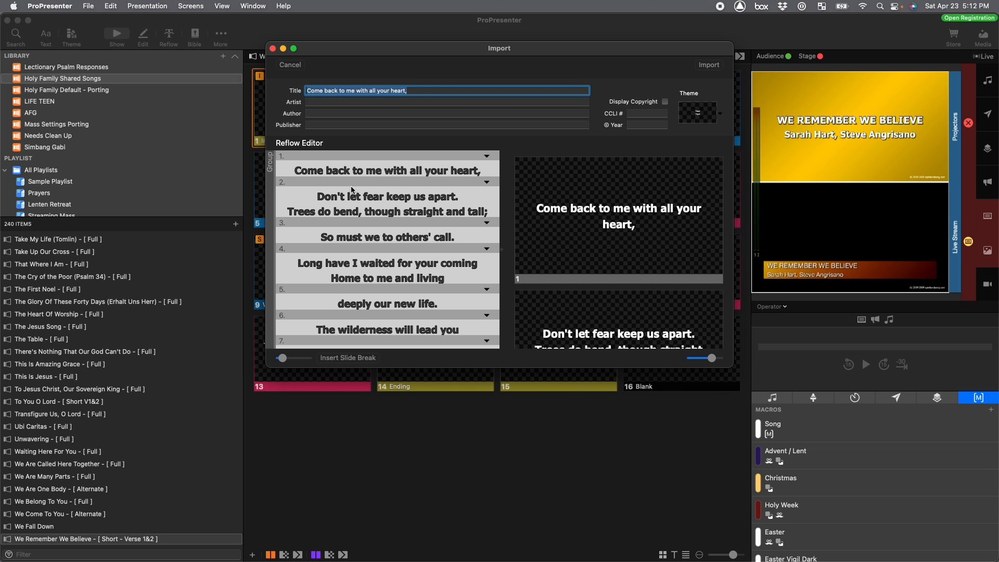
scroll(476, 286, "down", 5)
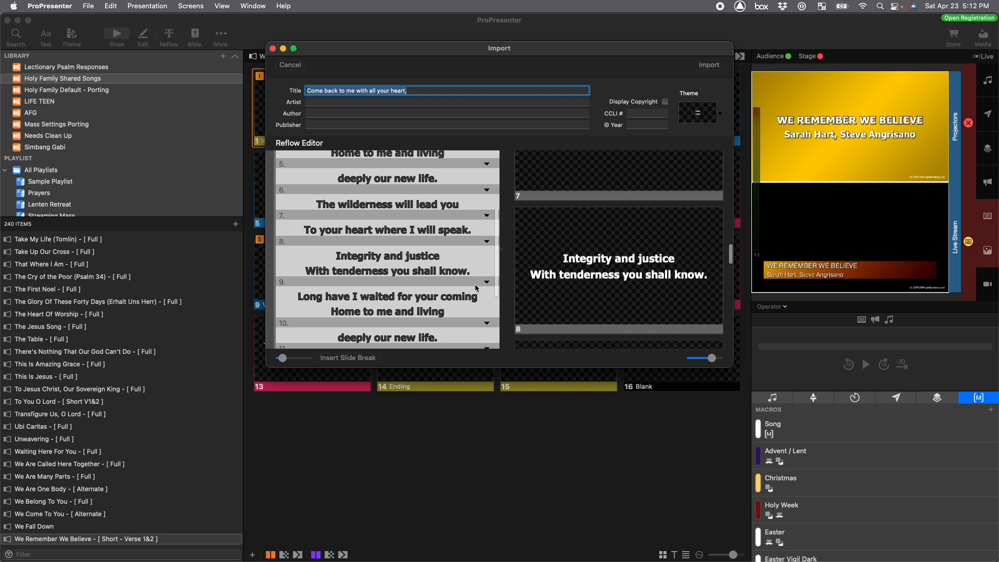
left_click(290, 66)
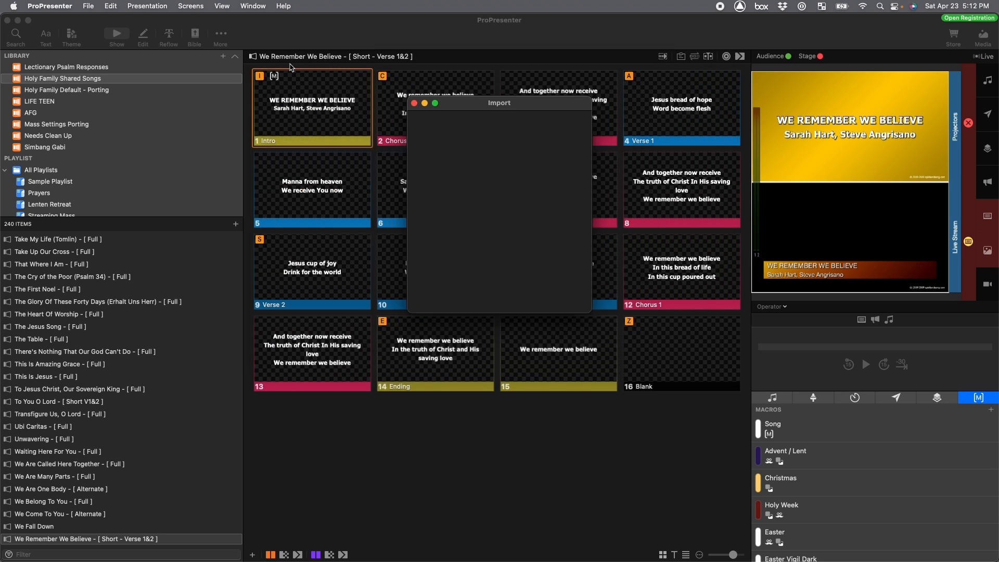
left_click(525, 305)
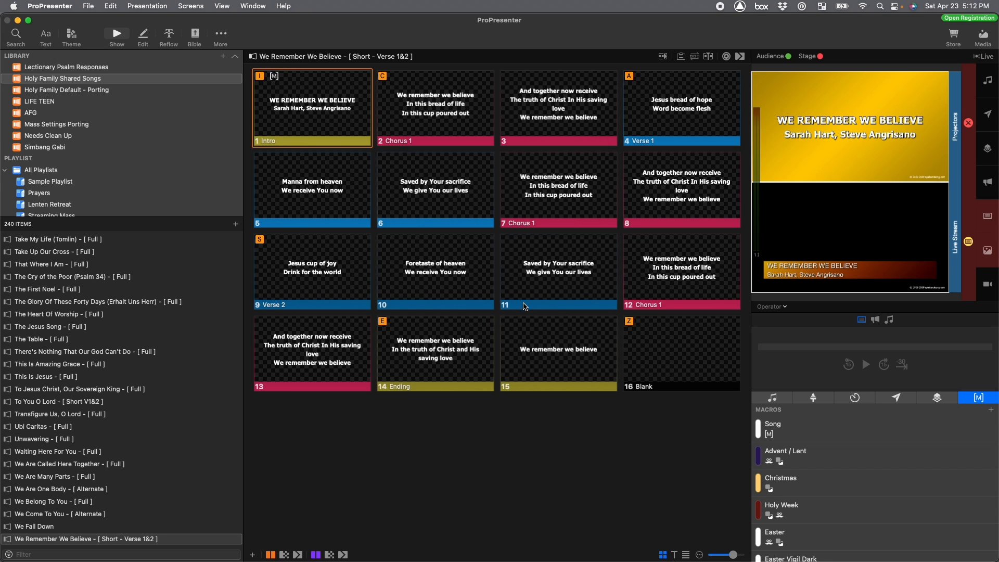
Step: Start a file import of Hosea.txt from the Next Port folder
left_click(89, 5)
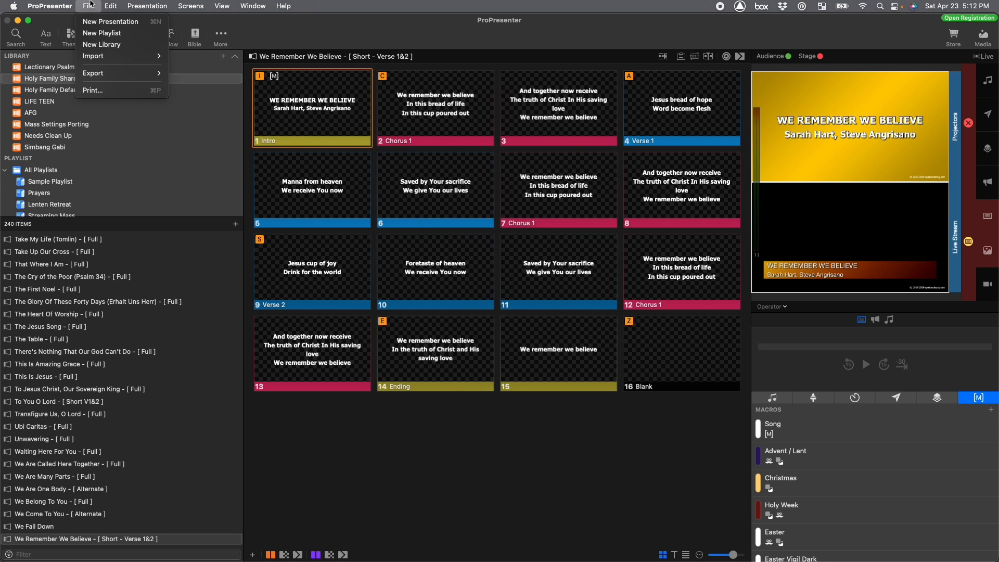
mouse_move(124, 55)
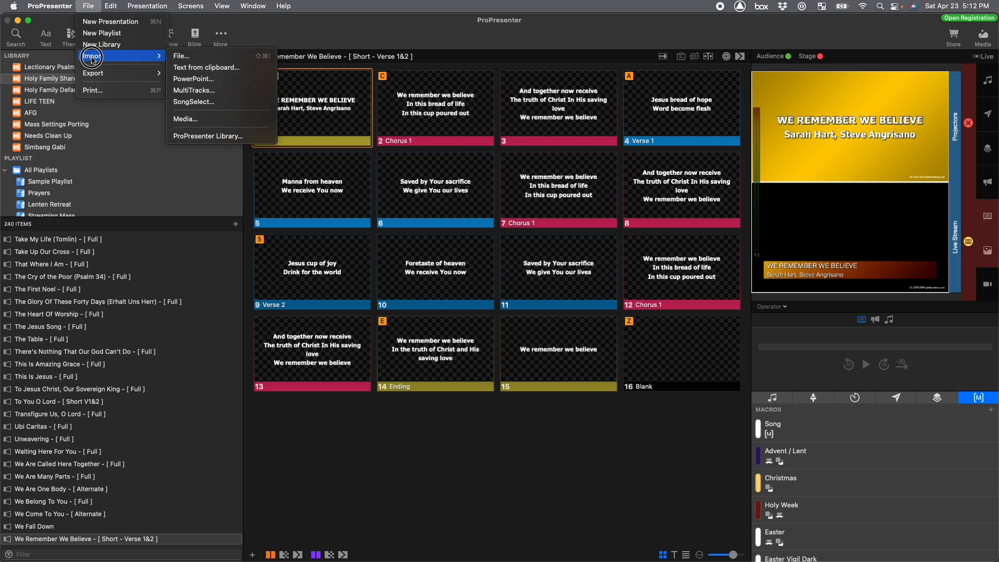
left_click(195, 57)
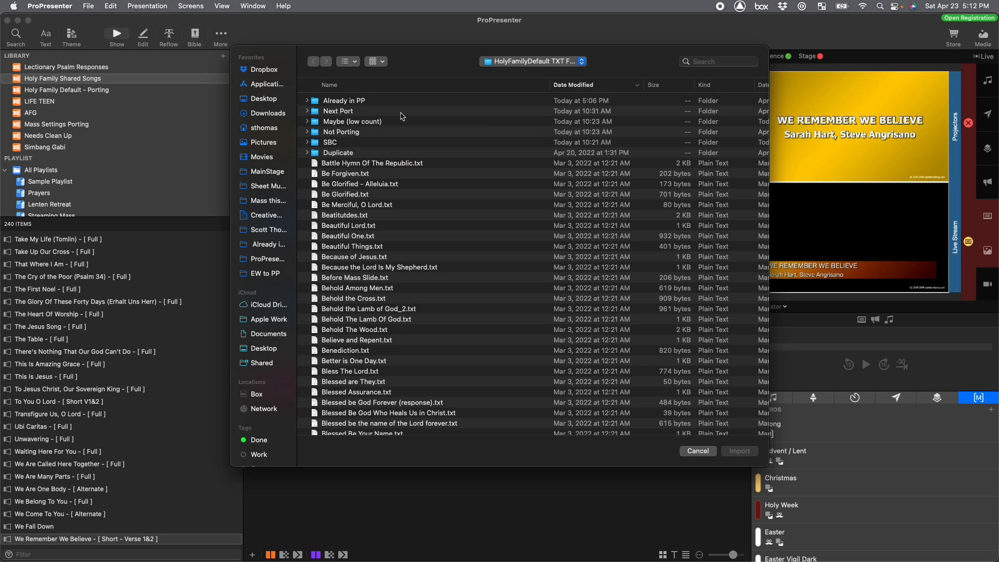
left_click(327, 112)
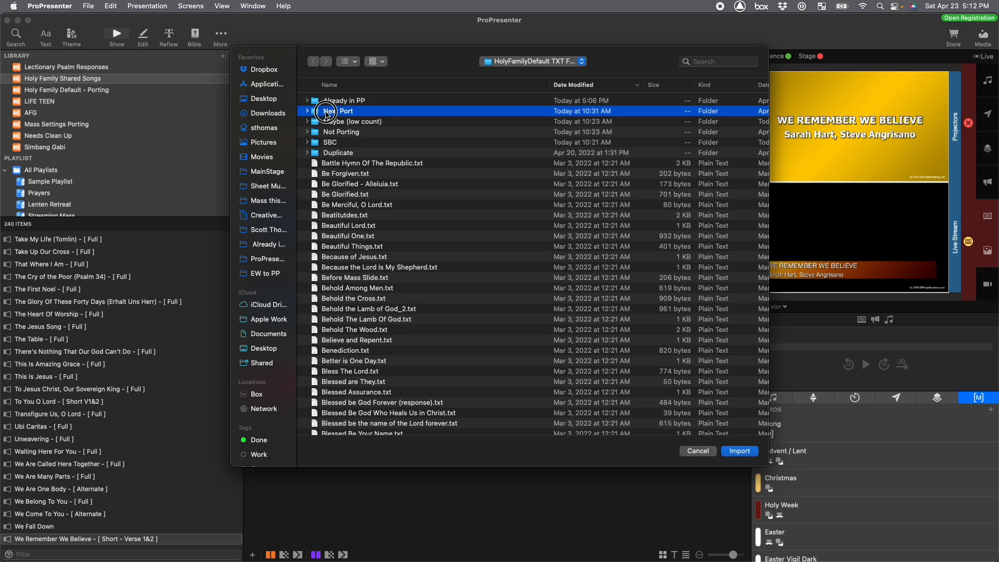
double_click(327, 112)
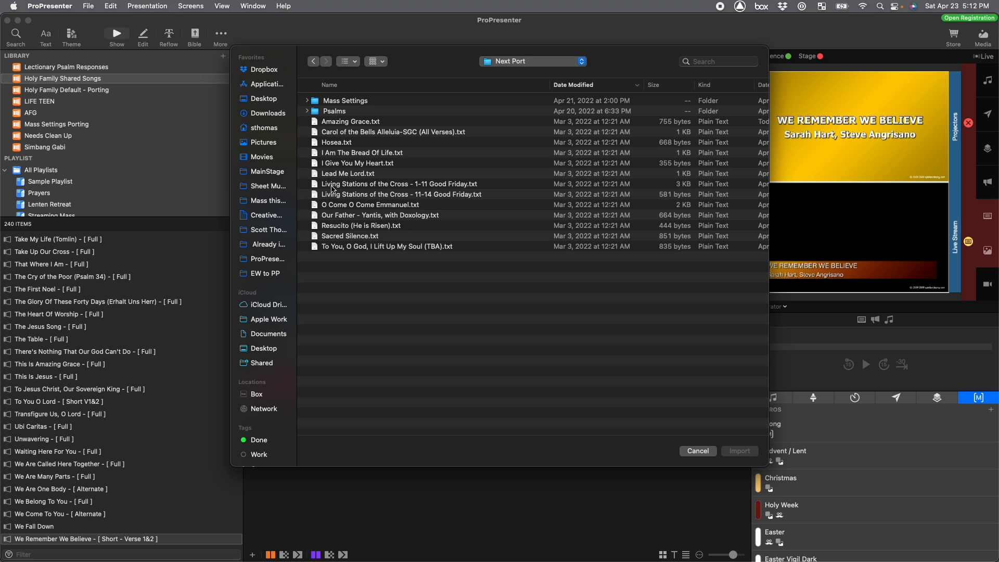
left_click(333, 143)
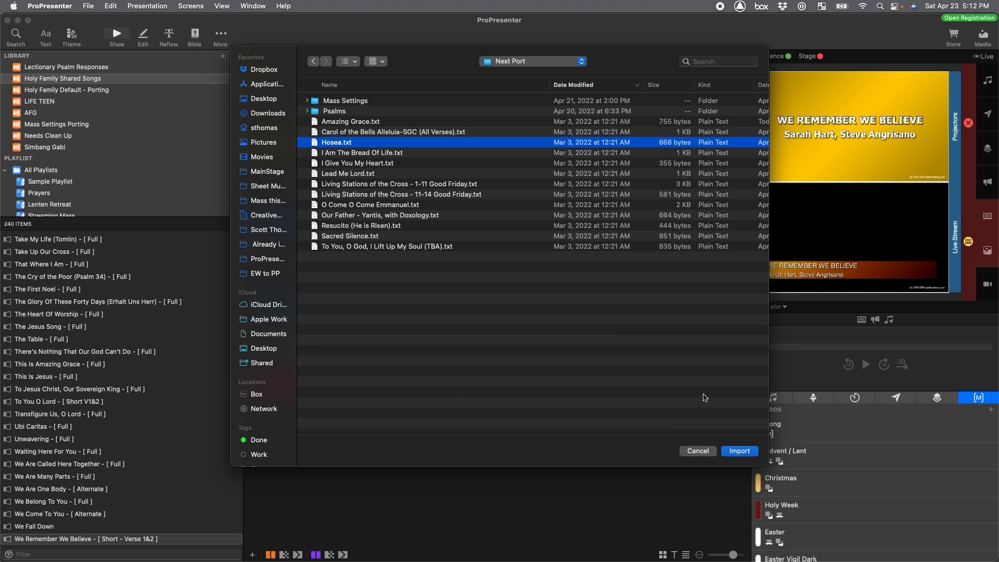
left_click(740, 451)
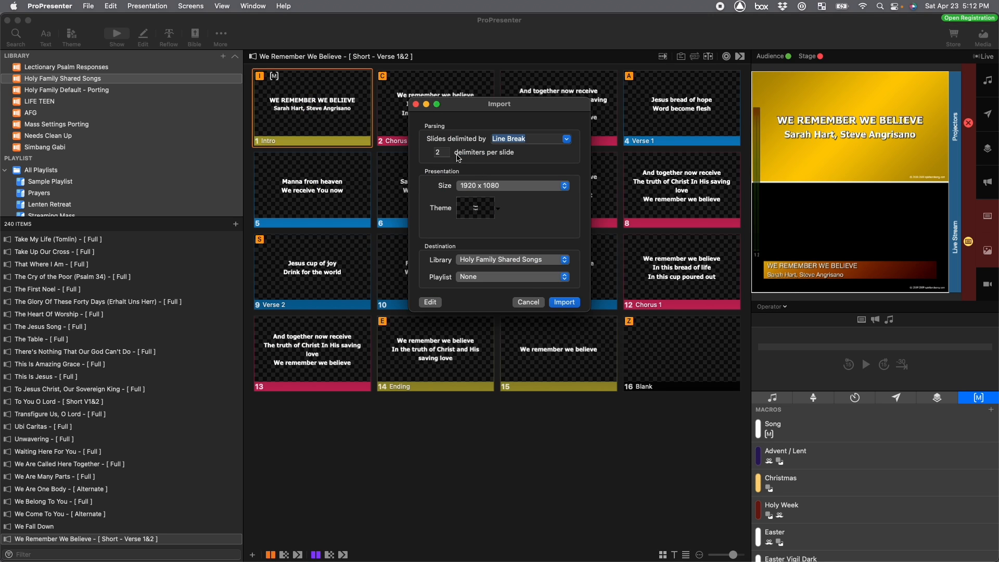
Step: Open the Hosea import for editing, enlarge its window to check the slide grouping, and cancel the import
left_click(430, 303)
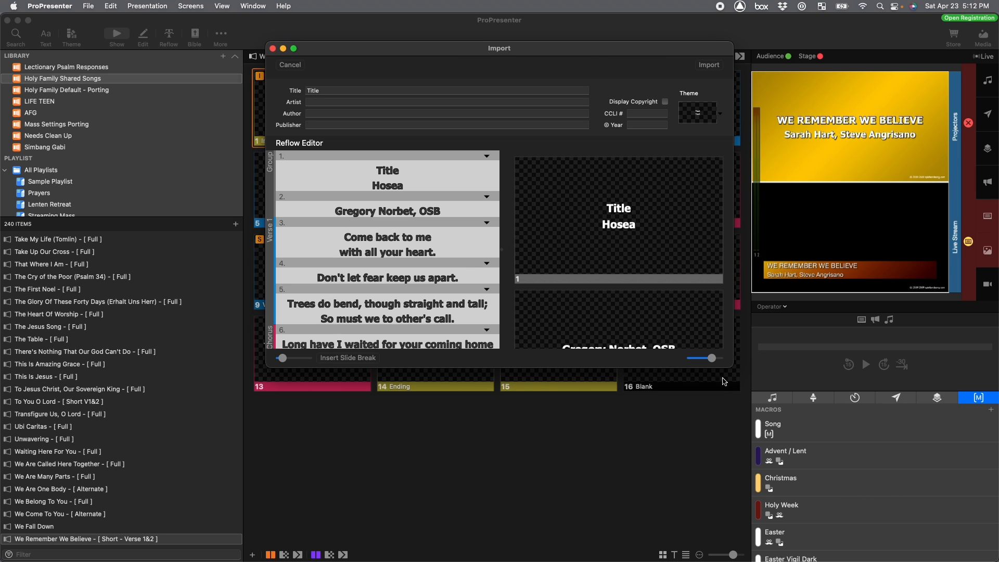
left_click_drag(728, 368, 741, 524)
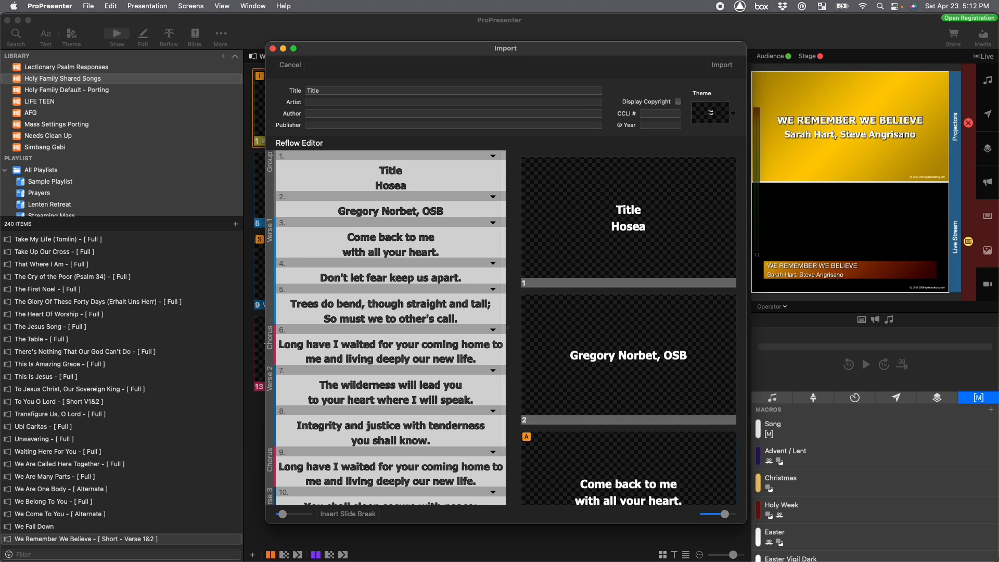
key("Escape")
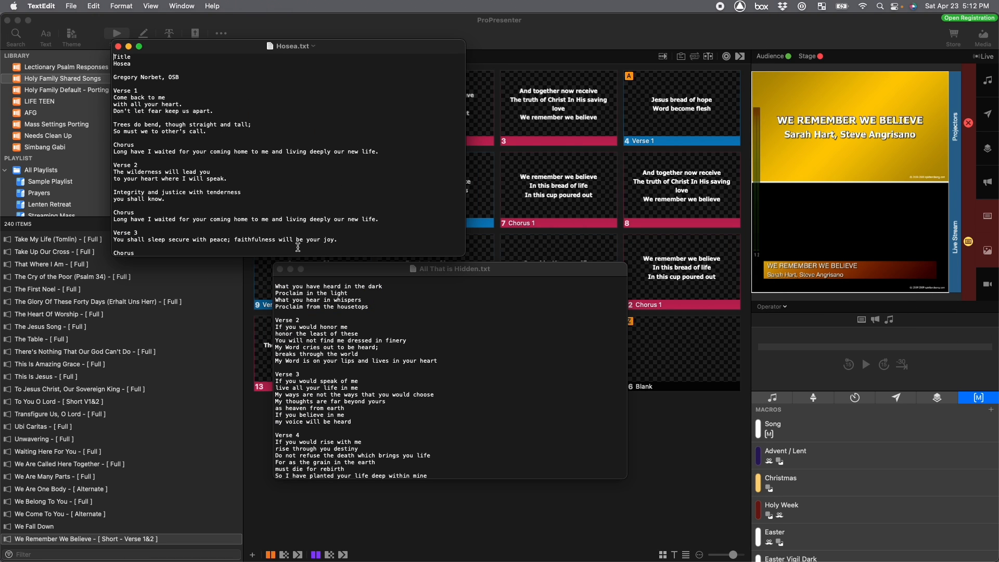
Step: Close the All That is Hidden.txt window and delete the blank line between the title and author lines in Hosea.txt
left_click(280, 269)
left_click_drag(338, 48, 370, 81)
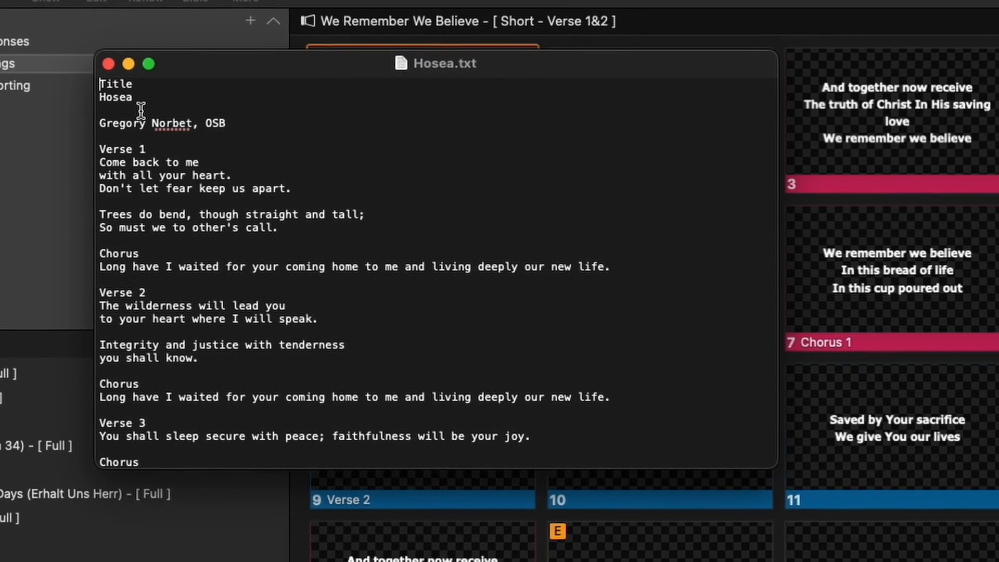
left_click(116, 108)
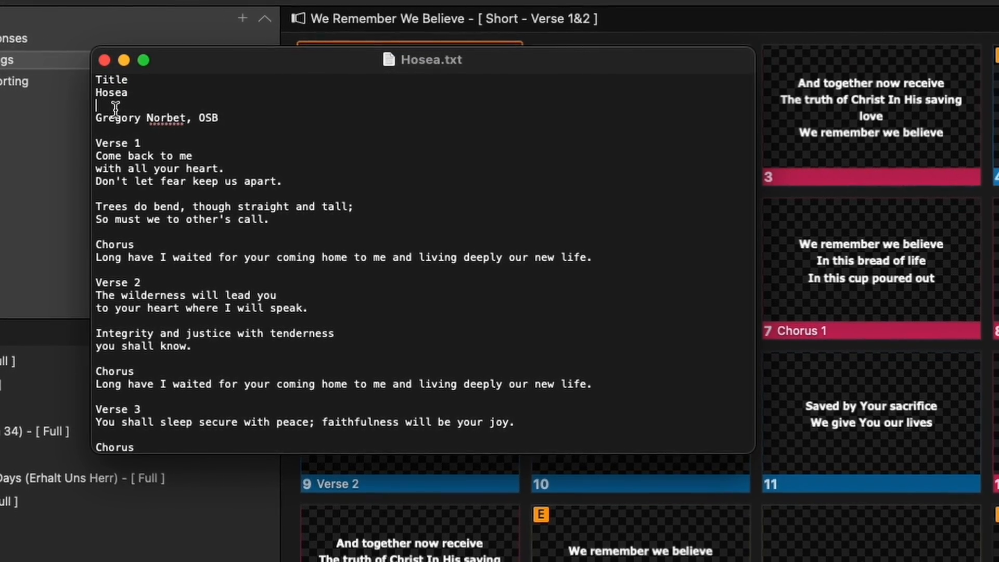
key("BackSpace")
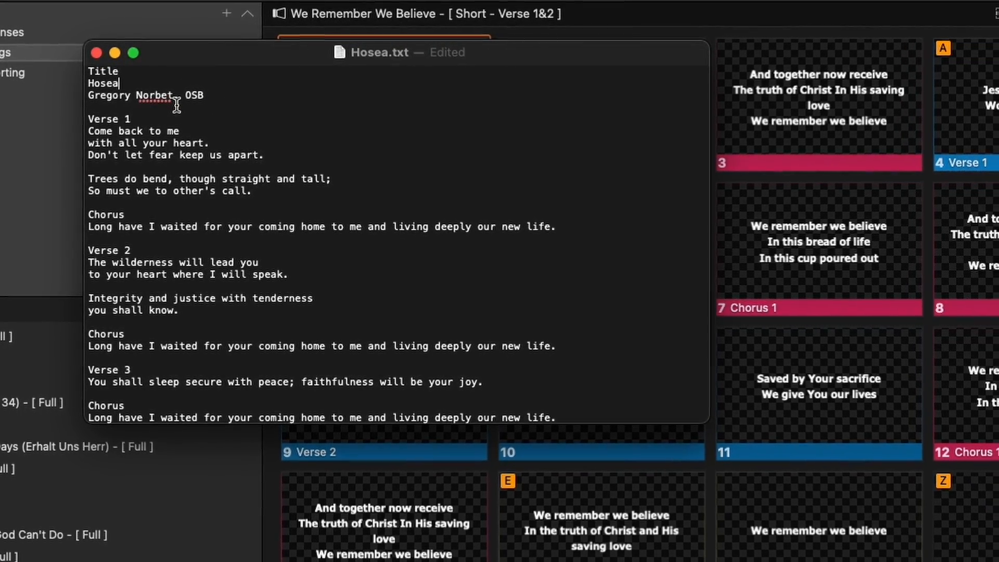
Step: Highlight the author line and the first Verse 1 and Chorus labels in Hosea.txt, and move the window aside
left_click_drag(108, 92, 198, 92)
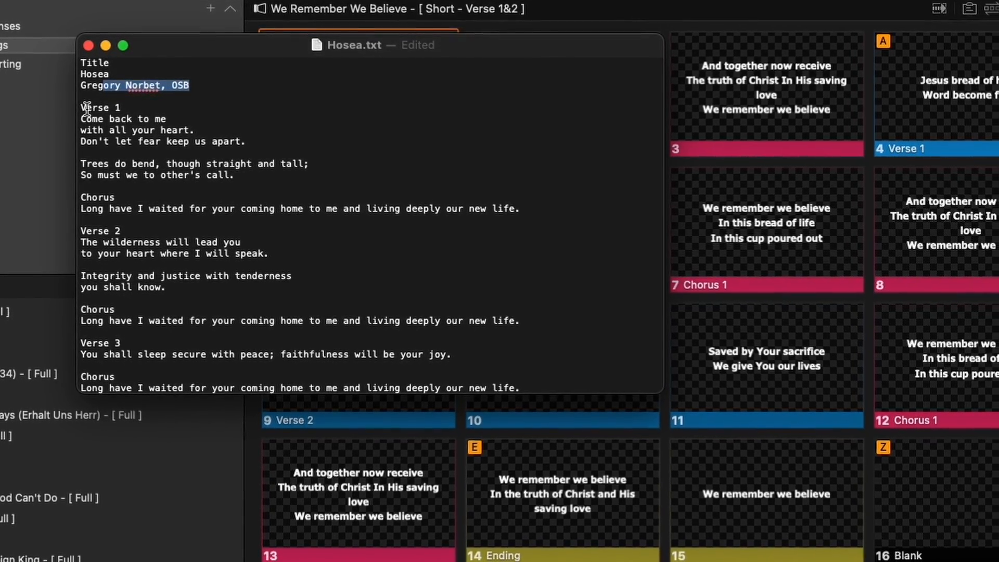
left_click_drag(82, 109, 116, 103)
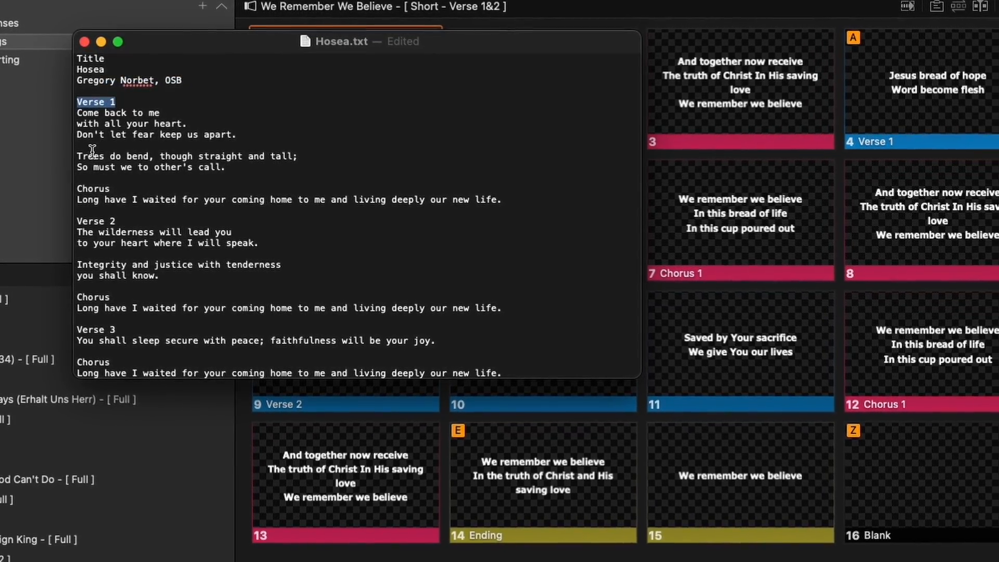
left_click_drag(78, 190, 111, 191)
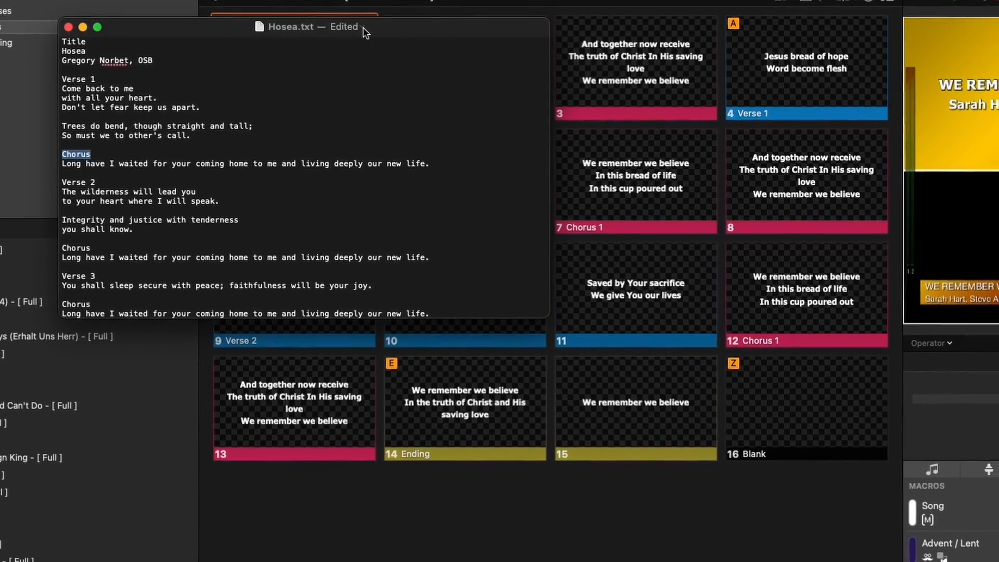
left_click_drag(363, 28, 998, 260)
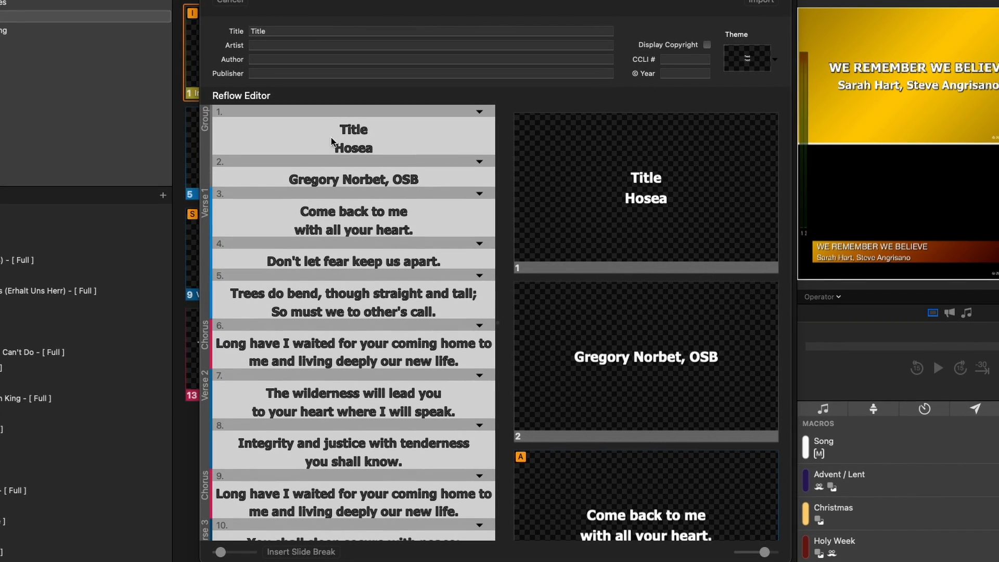
Step: Delete the word Title from the first slide in the Reflow Editor and merge the author slide into the Hosea slide
left_click(331, 140)
key("BackSpace")
key("BackSpace")
key("BackSpace")
key("BackSpace")
key("BackSpace")
key("BackSpace")
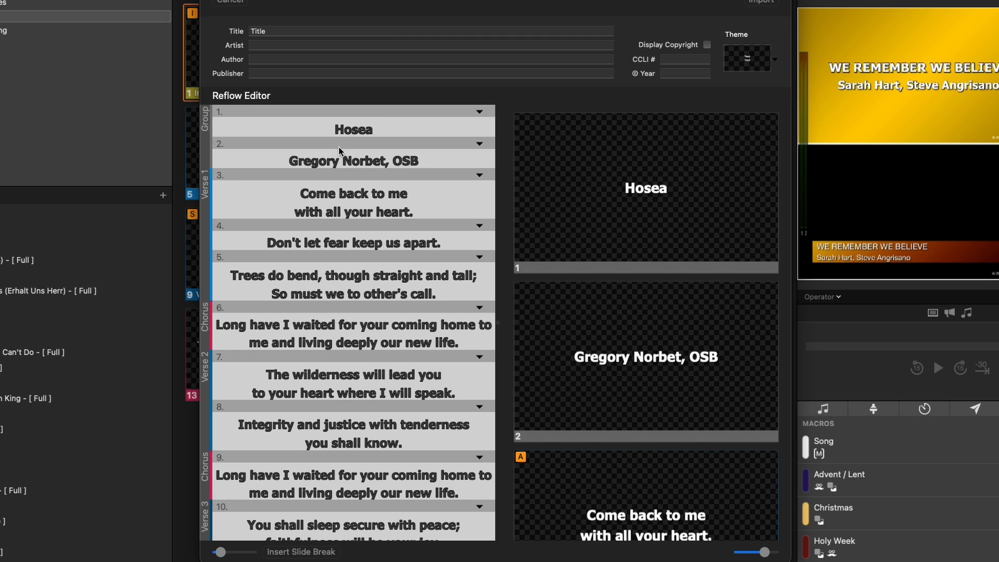
left_click(279, 158)
key("BackSpace")
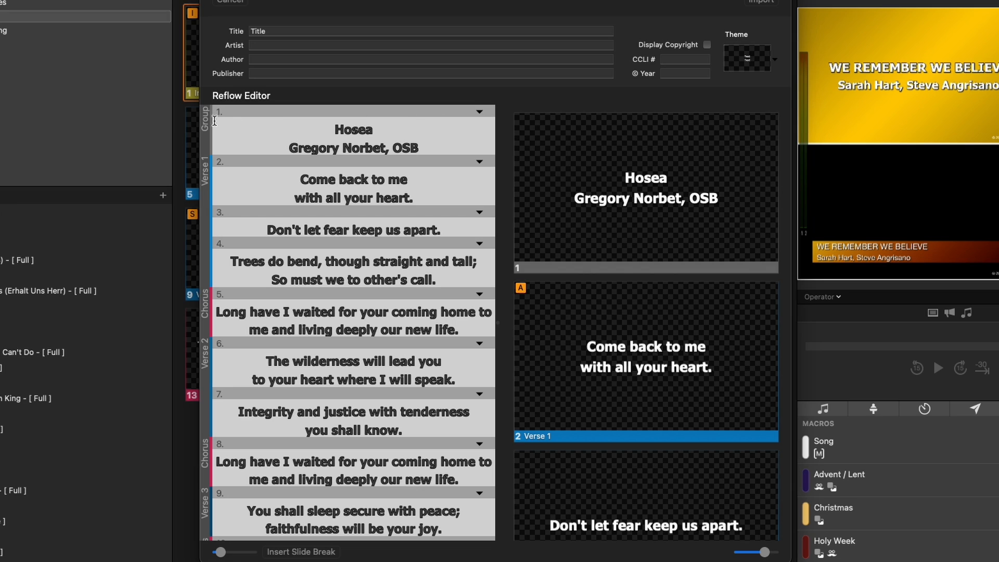
Step: Assign the Hosea title slide to the Intro group
left_click(478, 111)
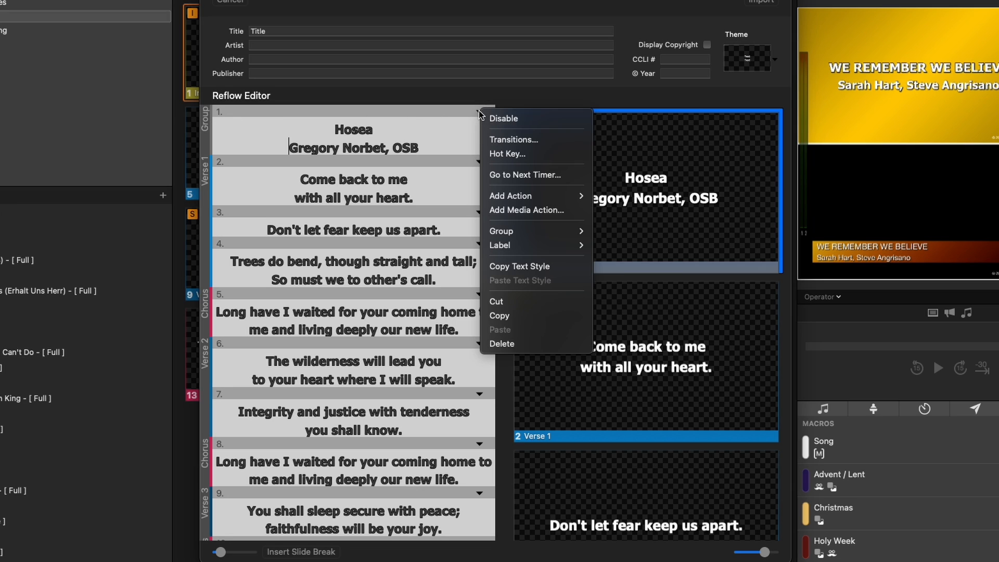
mouse_move(497, 231)
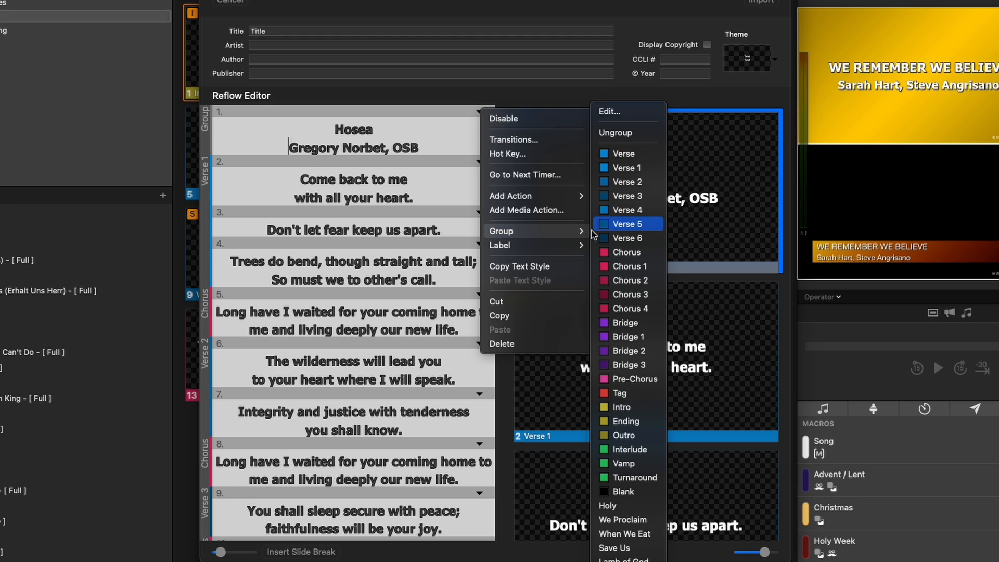
left_click(605, 408)
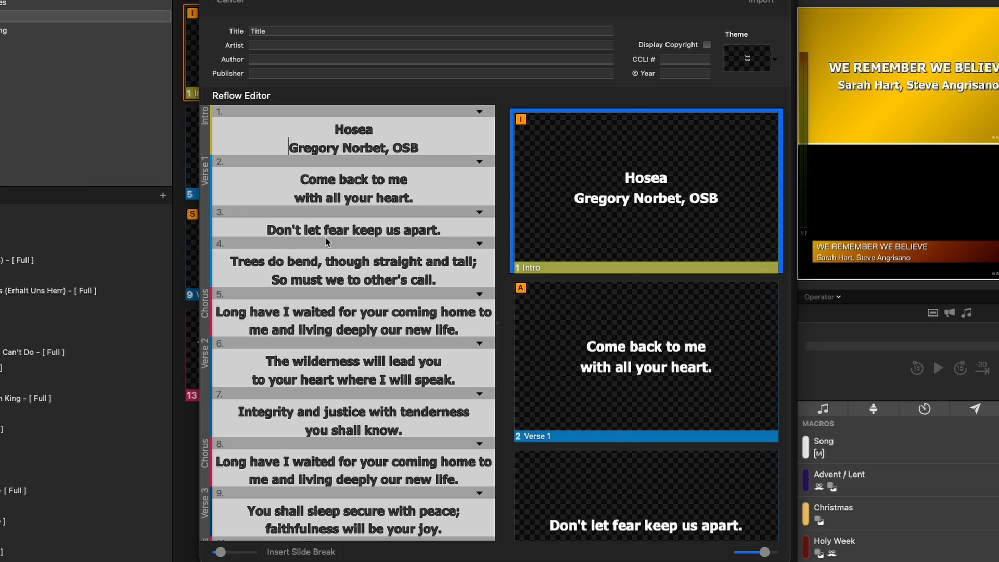
Step: Clear the chorus lyrics from the last slide and assign that slide to the Blank group
scroll(271, 308, "down", 1)
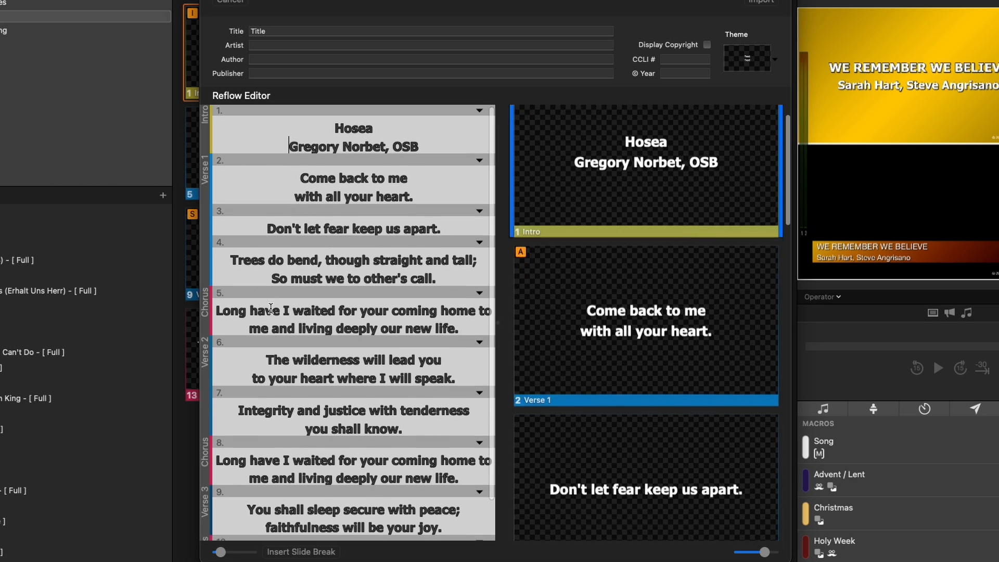
scroll(271, 308, "down", 3)
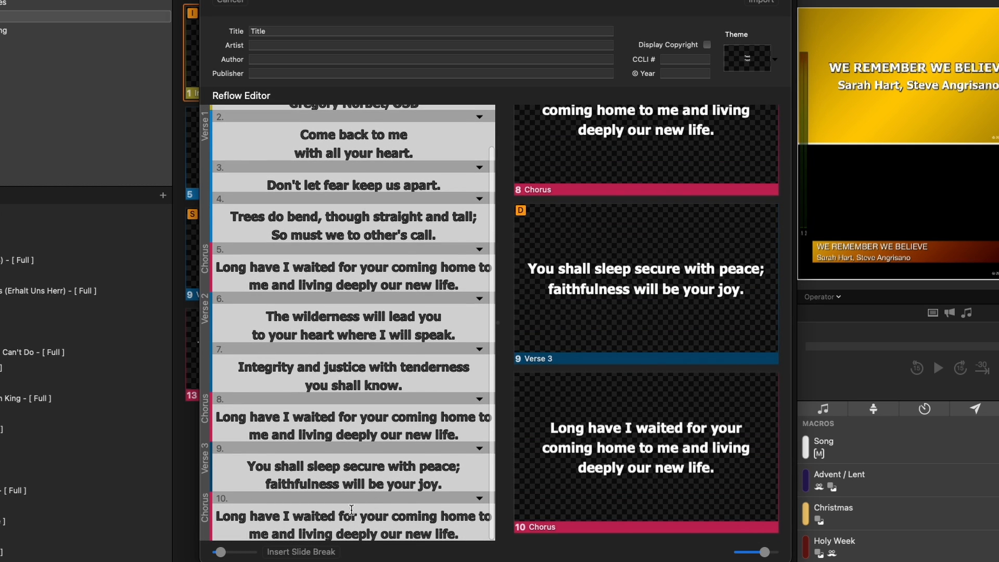
left_click_drag(461, 533, 223, 508)
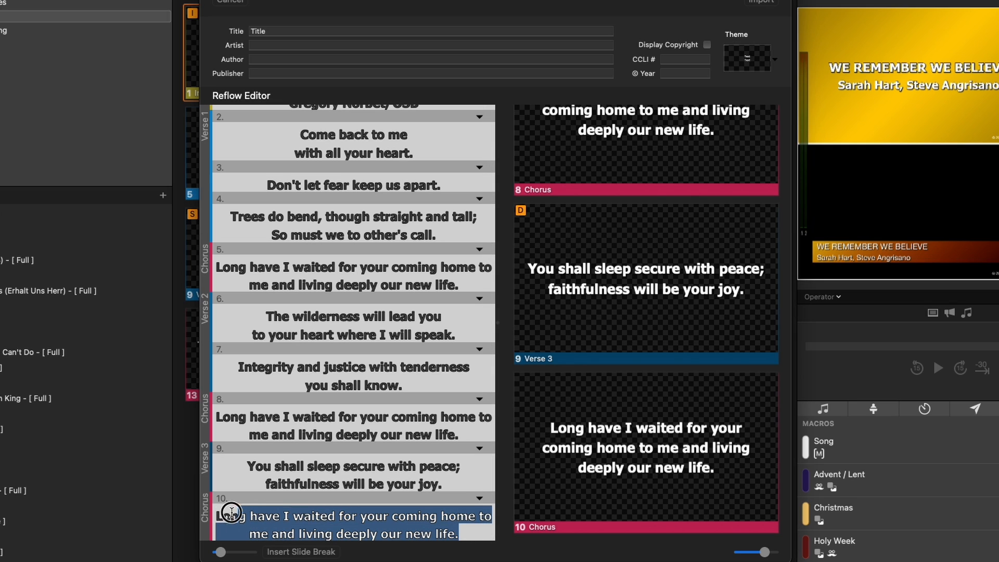
key("BackSpace")
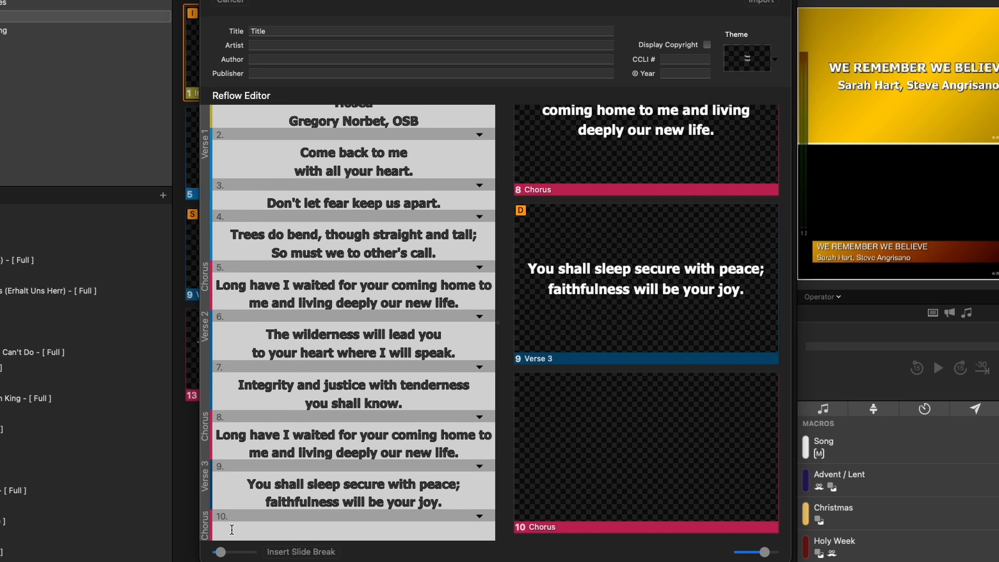
right_click(477, 519)
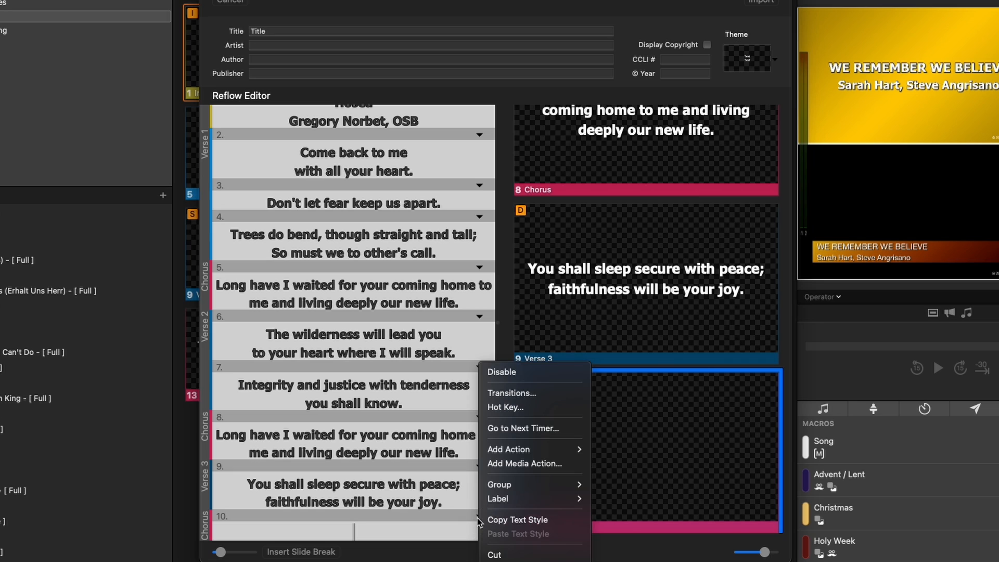
mouse_move(495, 485)
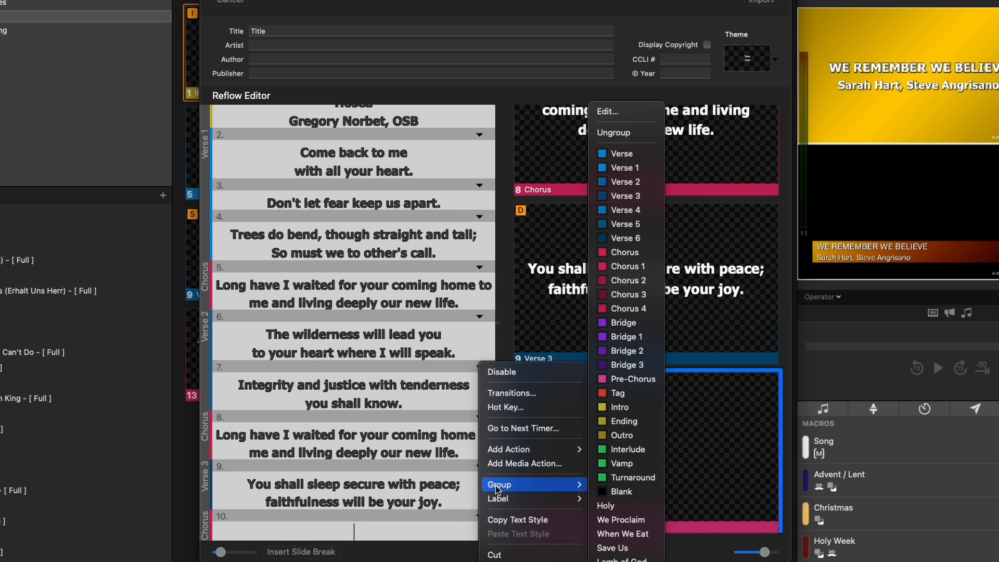
left_click(610, 491)
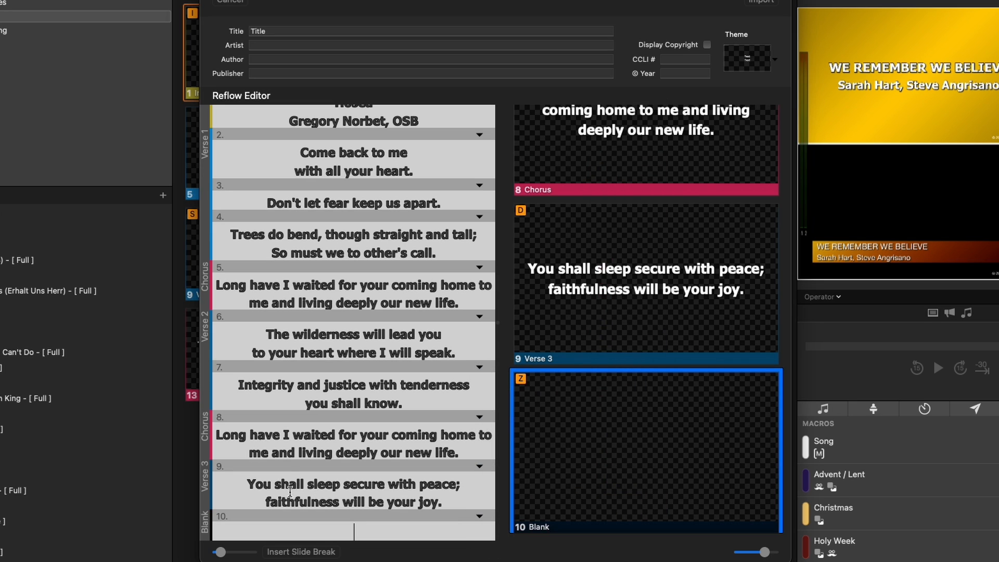
Step: Delete the repeated chorus lyrics from slide 8 and try to merge the emptied slide into the preceding Verse 2 slide
left_click_drag(460, 452, 204, 433)
key("BackSpace")
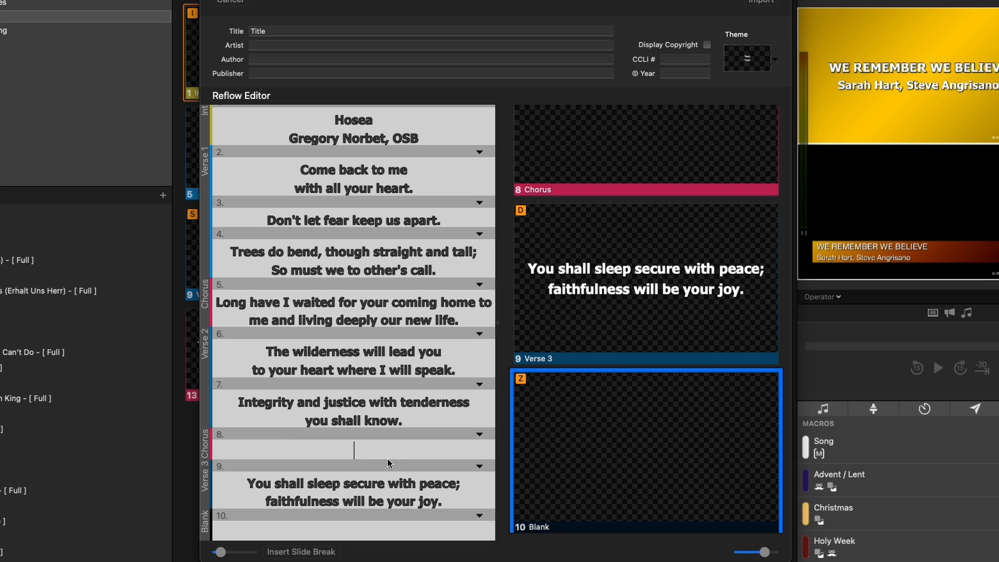
key("BackSpace")
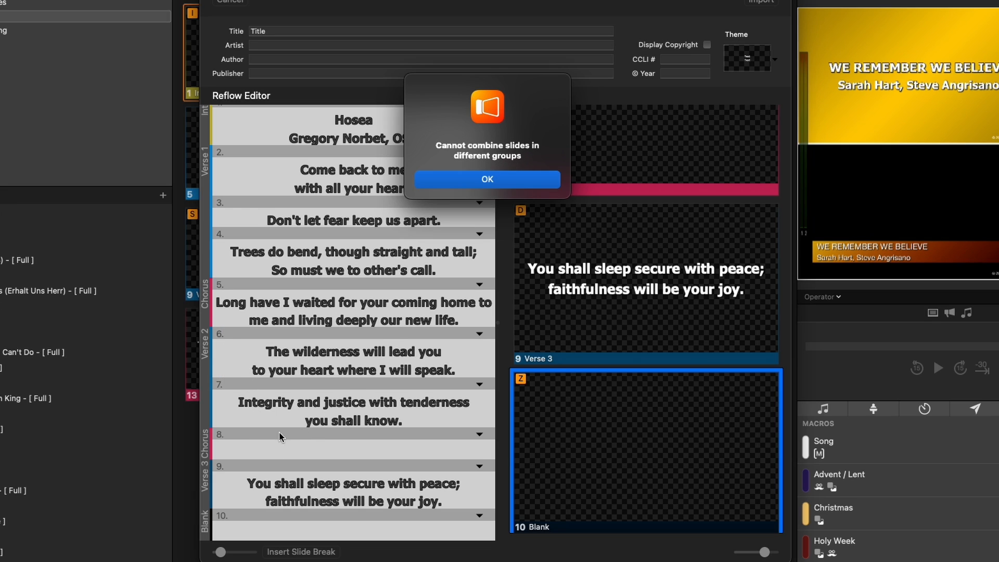
left_click(475, 180)
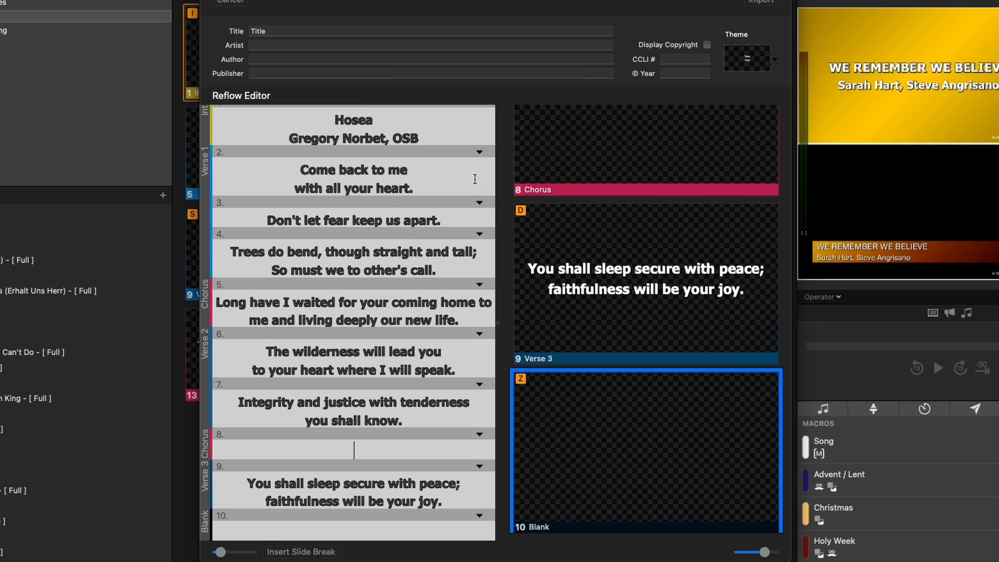
Step: Ungroup the empty slide 8 and remove it by merging it into the preceding Verse 2 slide
right_click(478, 435)
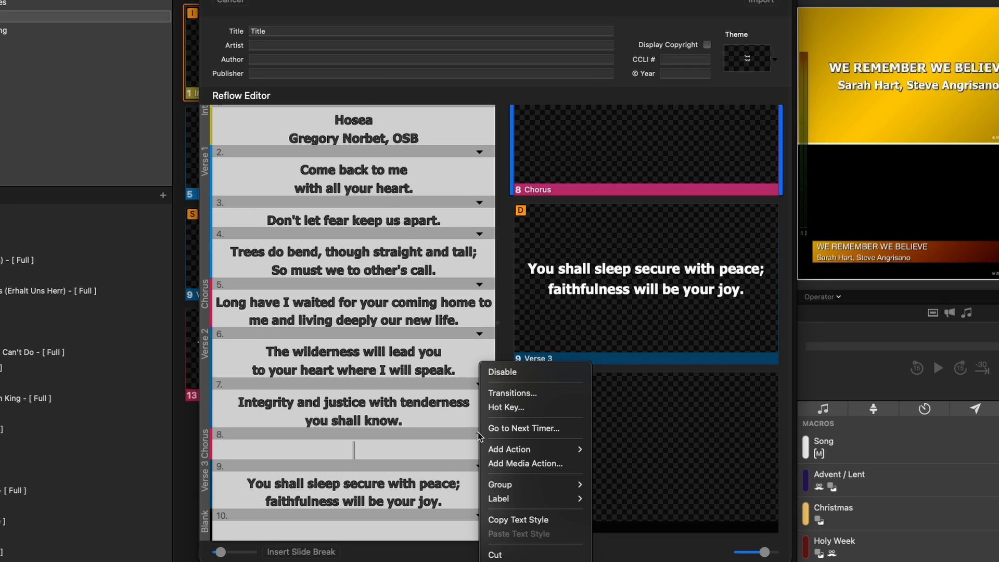
mouse_move(495, 483)
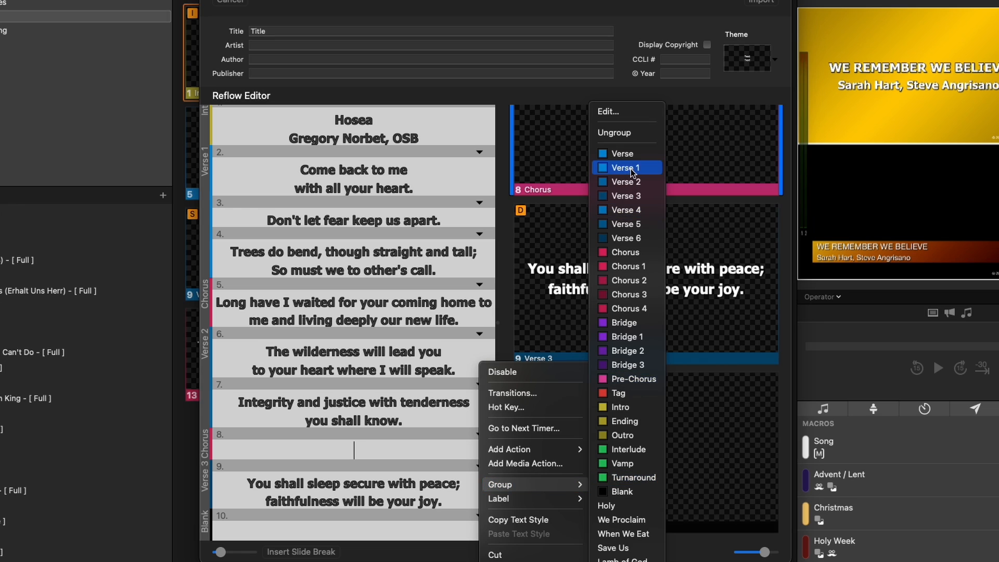
left_click(628, 134)
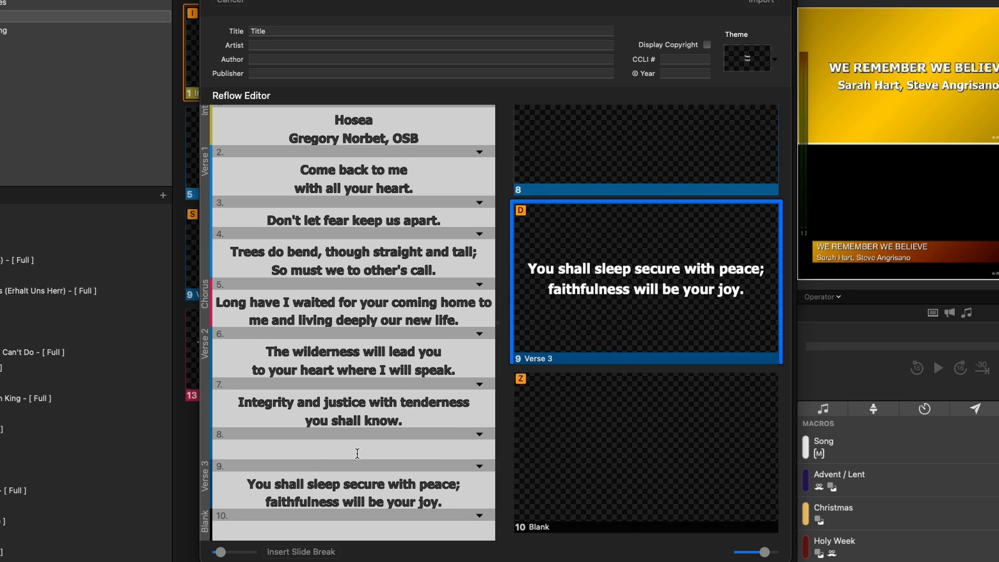
key("BackSpace")
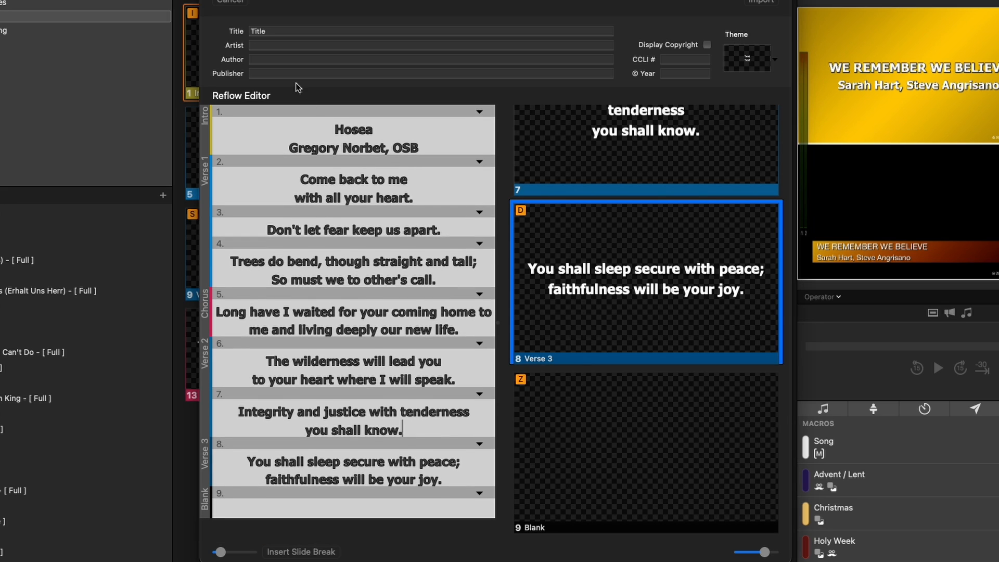
Step: Copy Hosea from the first slide and use it as the song's title in the import details
double_click(356, 130)
key("super+c")
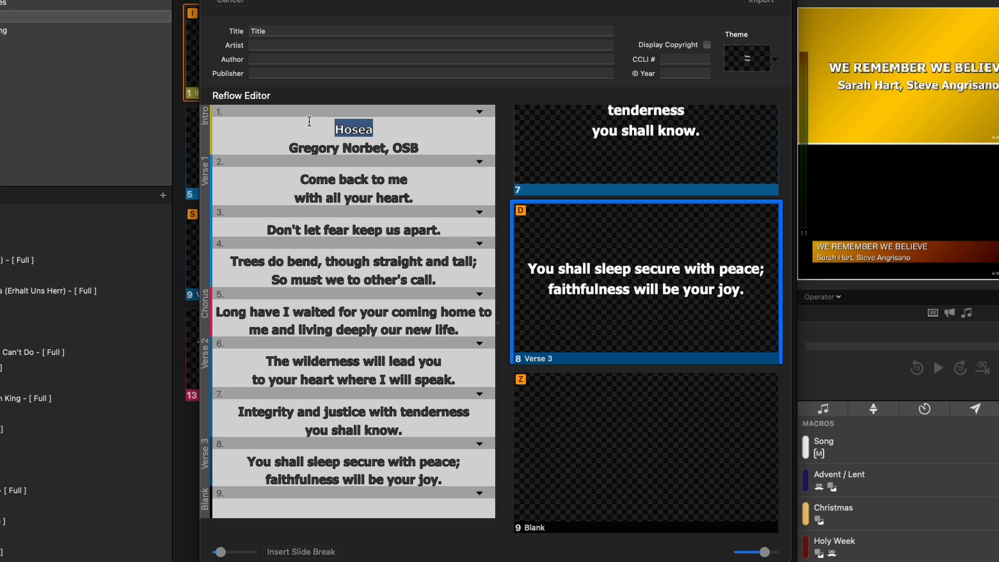
left_click(285, 32)
key("super+v")
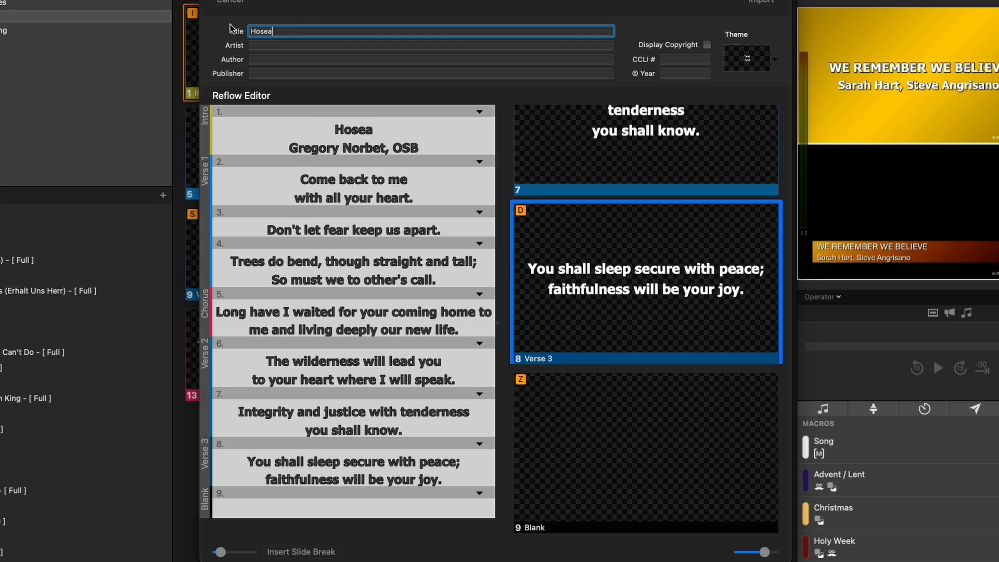
Step: Copy the composer line from the first slide into the song's Author field
left_click_drag(419, 149, 282, 142)
key("super+c")
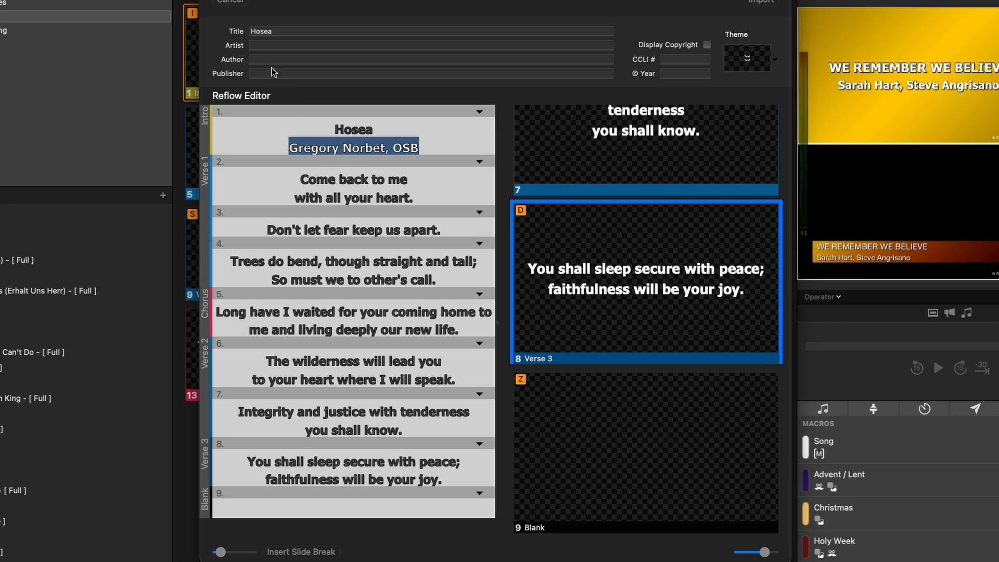
left_click(266, 60)
key("super+v")
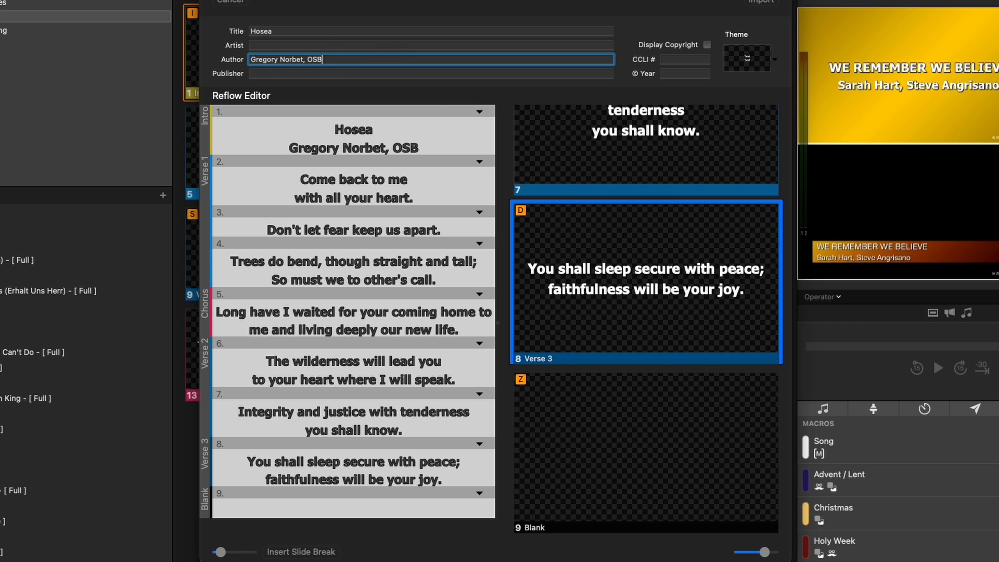
Step: Switch to the browser's Hosea search results and copy the first entry's credit from "Text and music" through "State of Vermont, Inc."
left_click(762, 2)
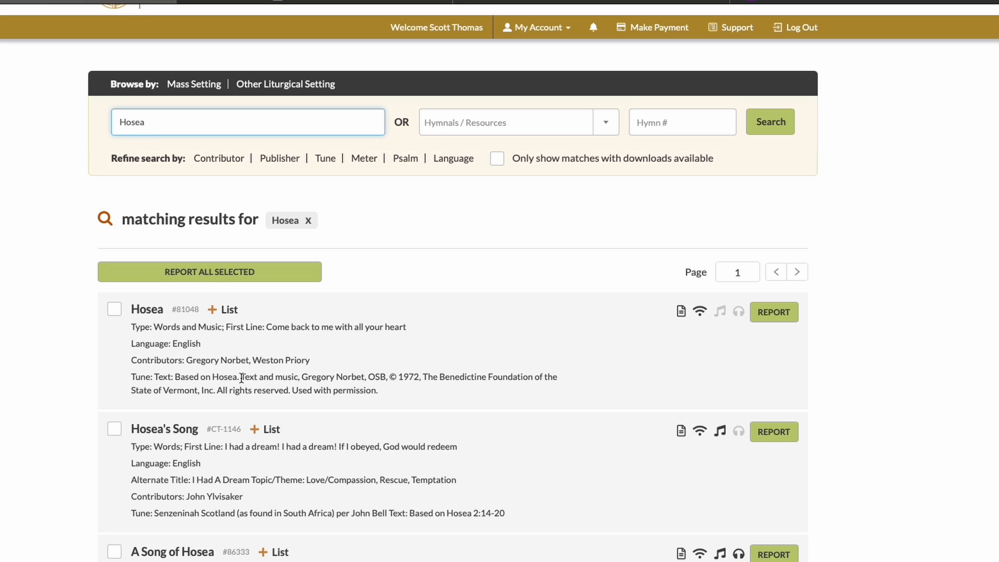
left_click_drag(242, 377, 217, 387)
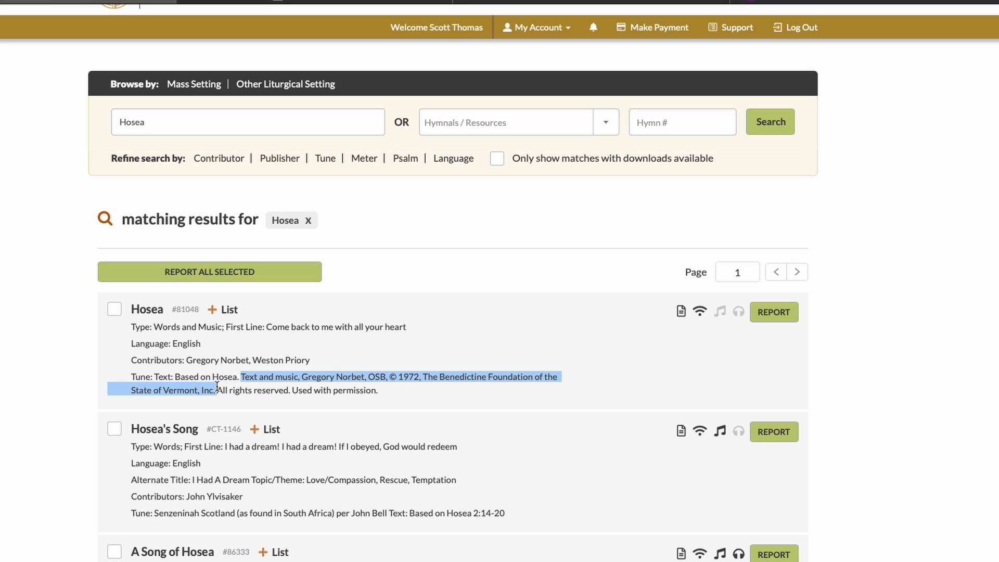
left_click(216, 387, "shift")
left_click(215, 386, "shift")
key("super+Tab")
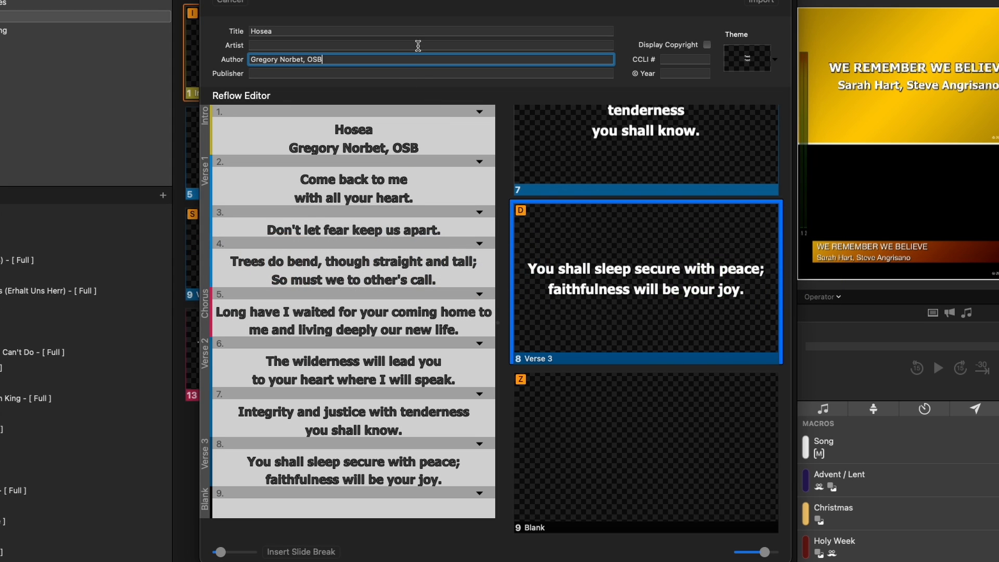
Step: Return to the ProPresenter import and paste the copied © 1972 Benedictine Foundation credit into the Publisher field
left_click(310, 64)
left_click(334, 74)
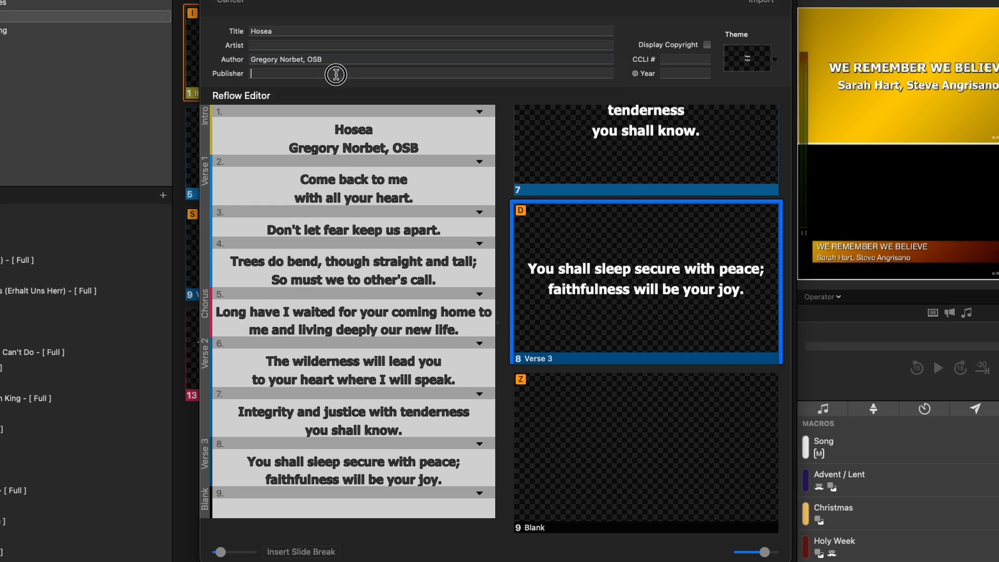
key("super+v")
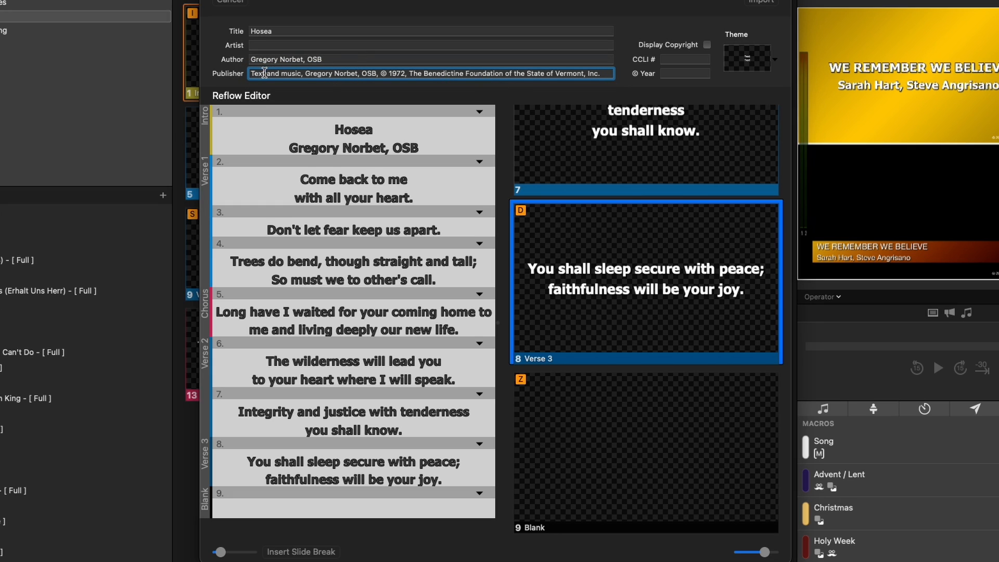
Step: Set the song's copyright year to 1972 and turn on Display Copyright in the import details
left_click(678, 74)
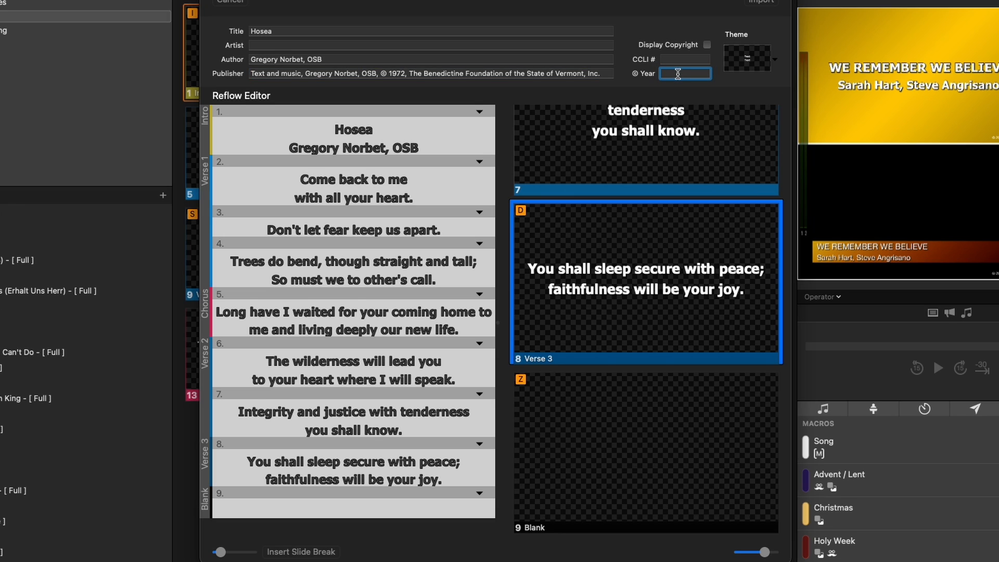
type("1972")
left_click(707, 46)
Step: Delete the line-ending punctuation from the lyrics on the Verse 1 and Chorus slides, 2 to 5
left_click(419, 198)
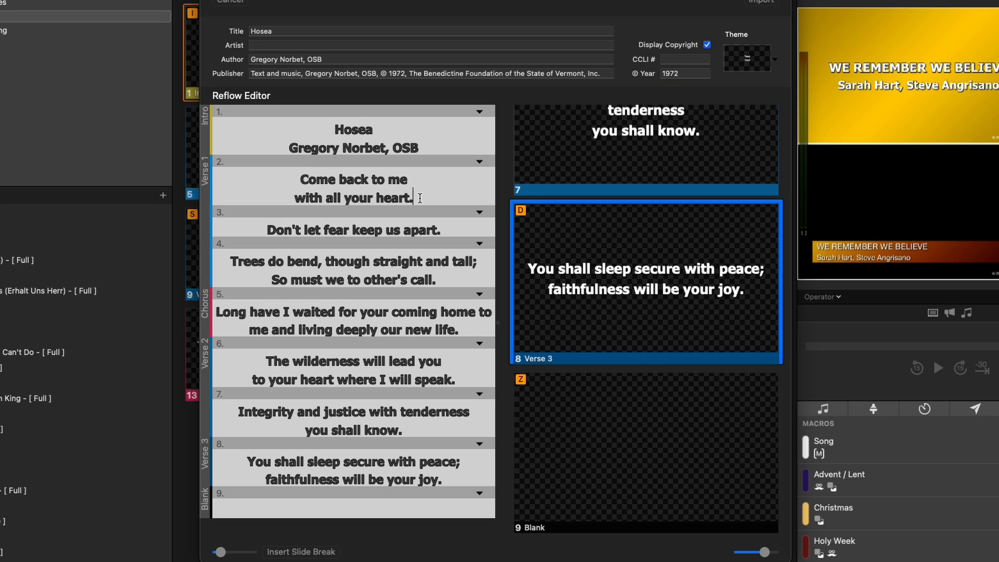
key("BackSpace")
left_click(449, 230)
key("BackSpace")
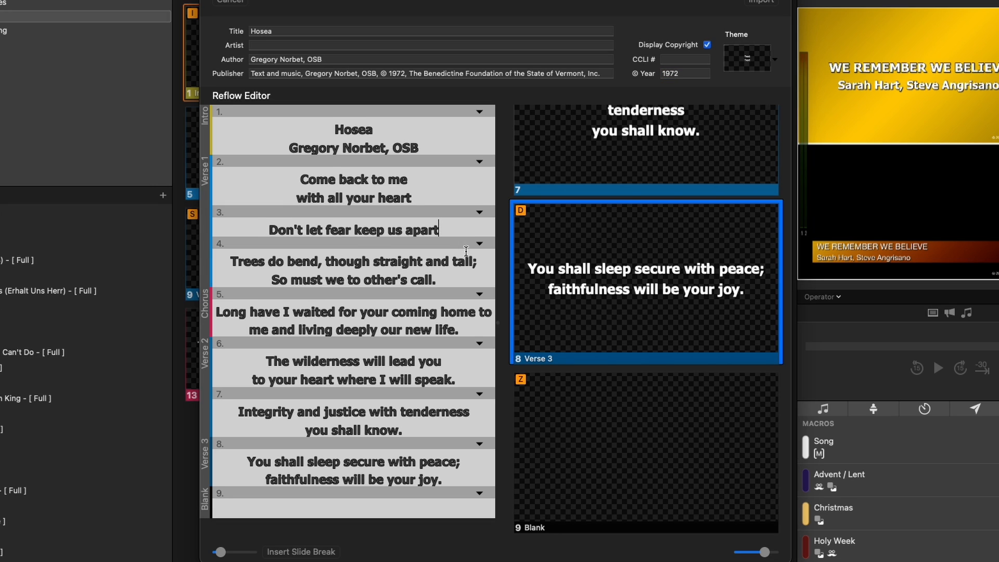
left_click(482, 262)
key("BackSpace")
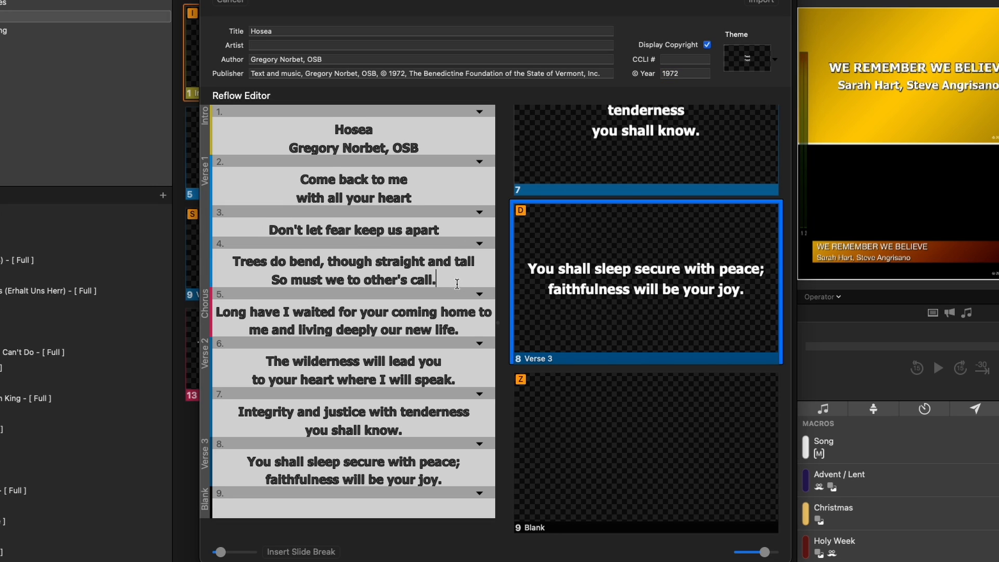
key("BackSpace")
left_click(471, 327)
key("BackSpace")
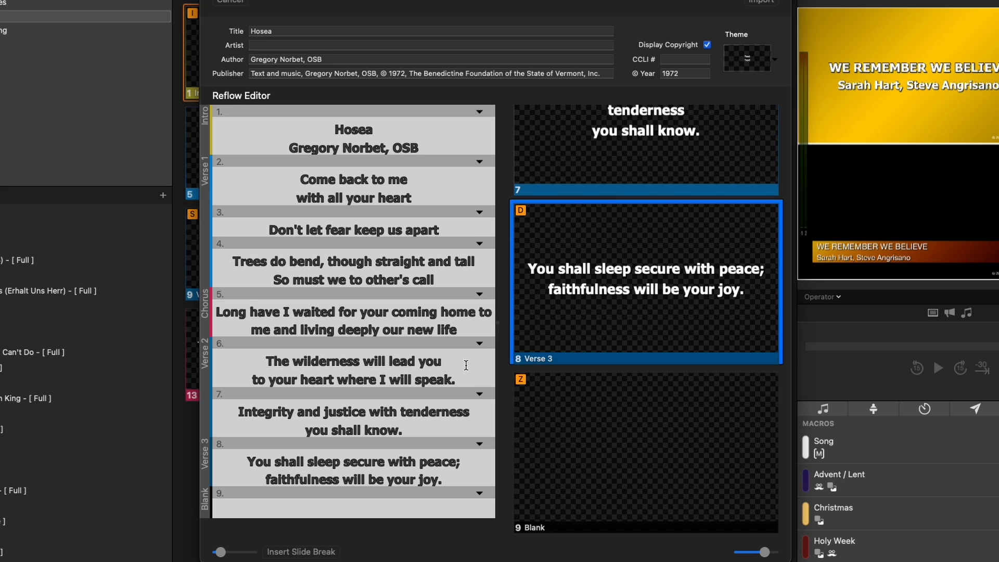
Step: Delete the line-ending punctuation from the lyrics on the Verse 2 and Verse 3 slides, 6 to 8
left_click(460, 380)
key("BackSpace")
left_click(437, 434)
key("BackSpace")
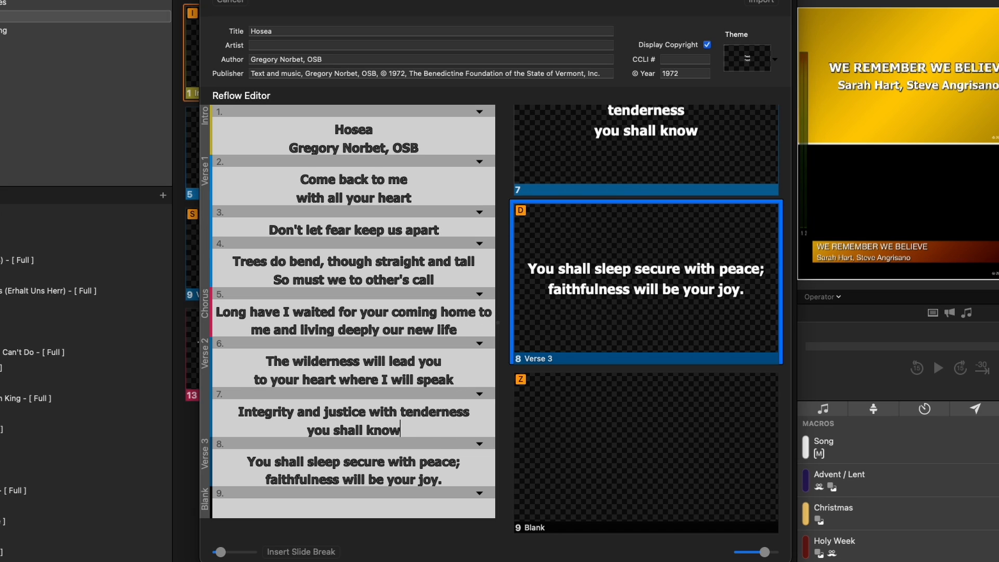
left_click(460, 462)
key("Delete")
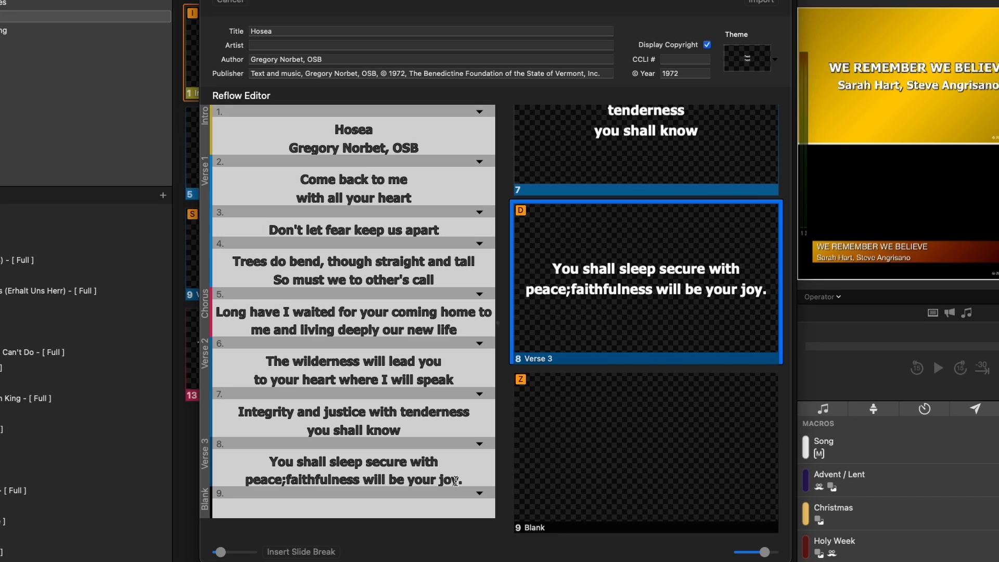
key("BackSpace")
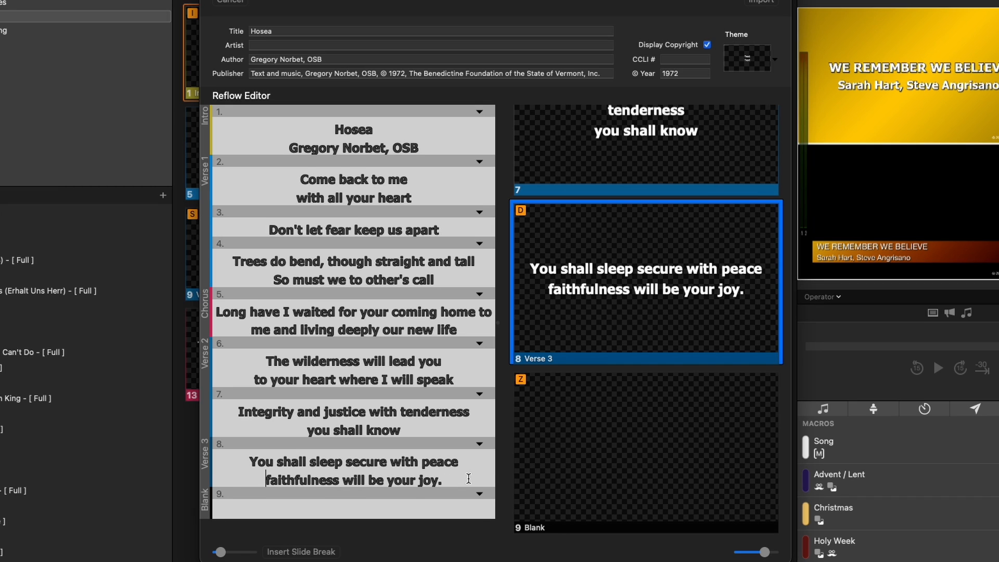
left_click(460, 479)
type("=")
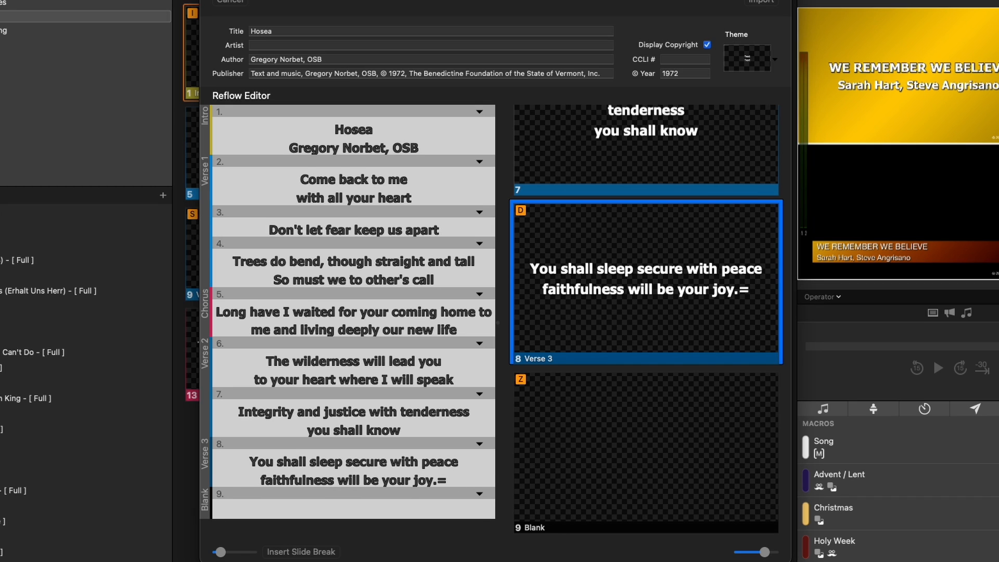
key("BackSpace")
key("BackSpace")
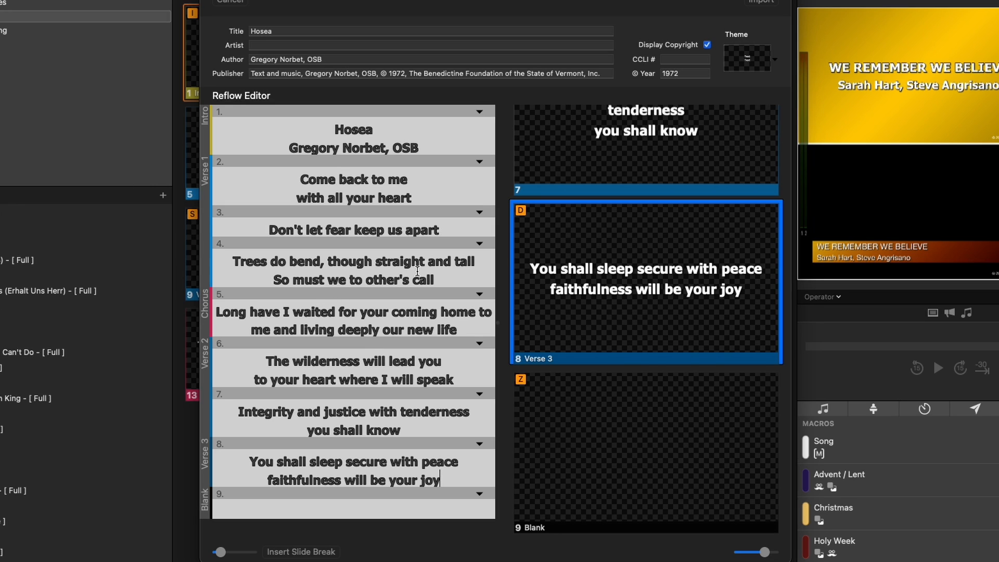
Step: Show the "Jesus cup of joy" slide of We Remember We Believe on the output as a line-layout example
key("super+Tab")
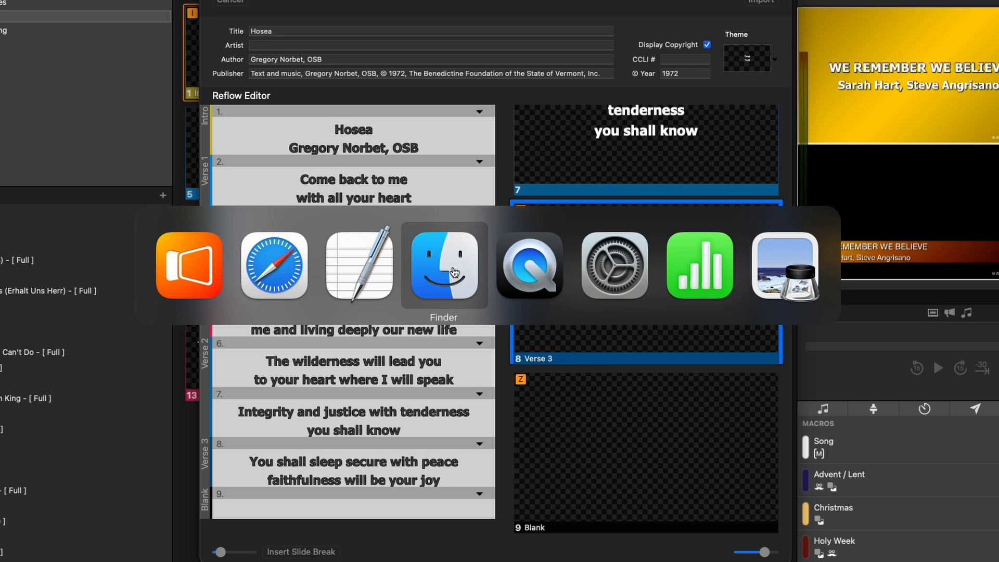
key("super+Tab")
left_click_drag(156, 1, 998, 172)
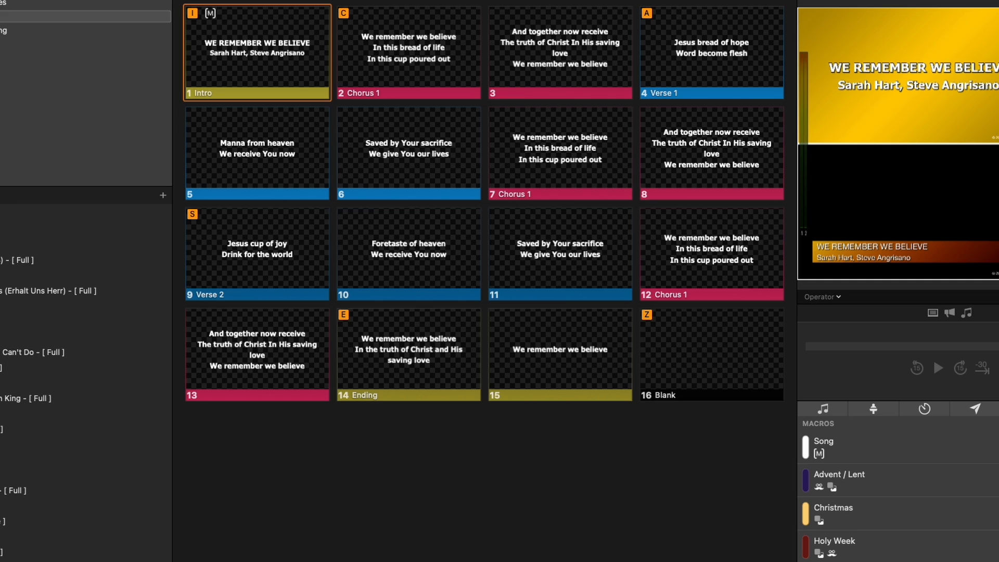
left_click(273, 255)
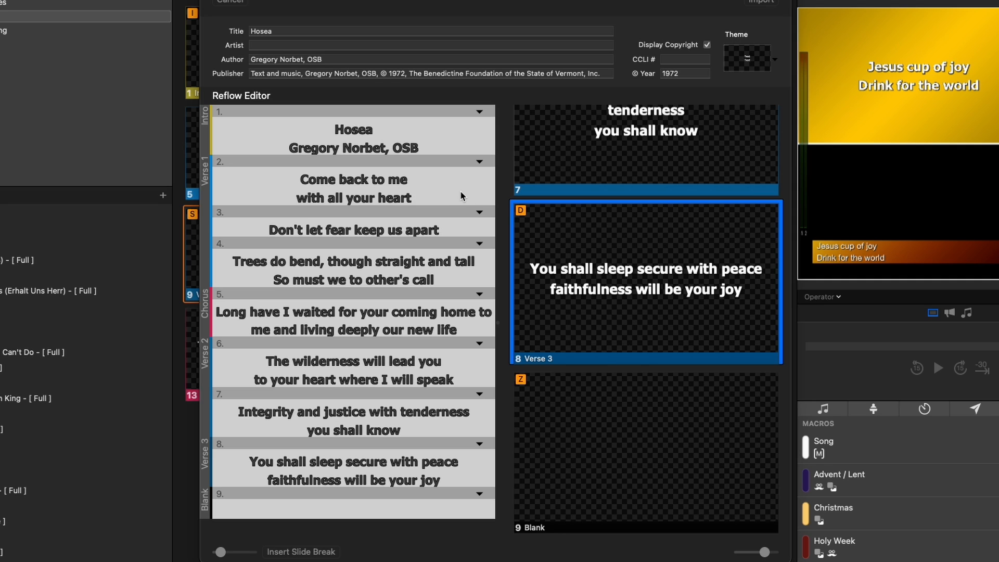
Step: Make "With all your heart" the second line of slide 2, starting with a capital W
left_click(295, 197)
left_click(295, 198)
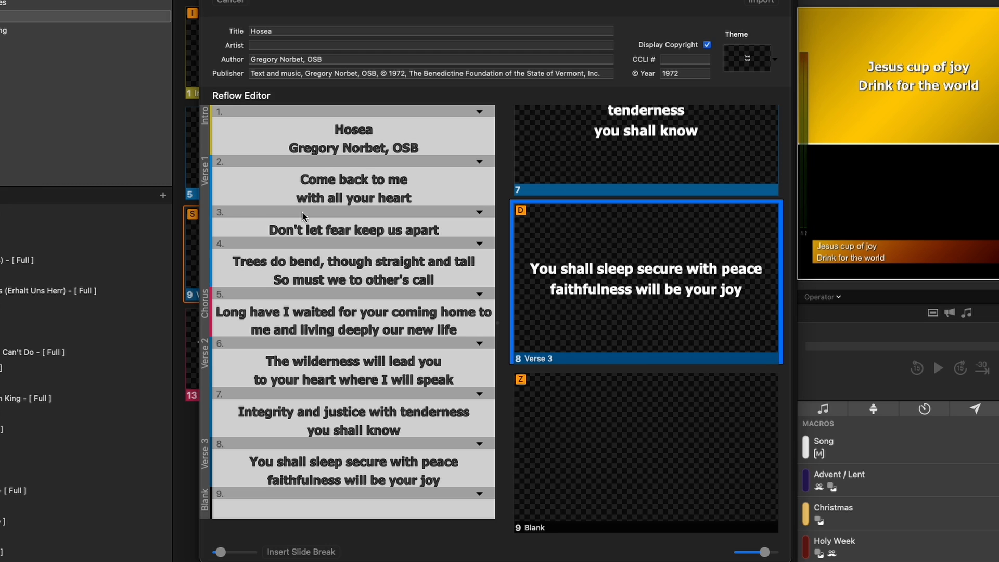
key("BackSpace")
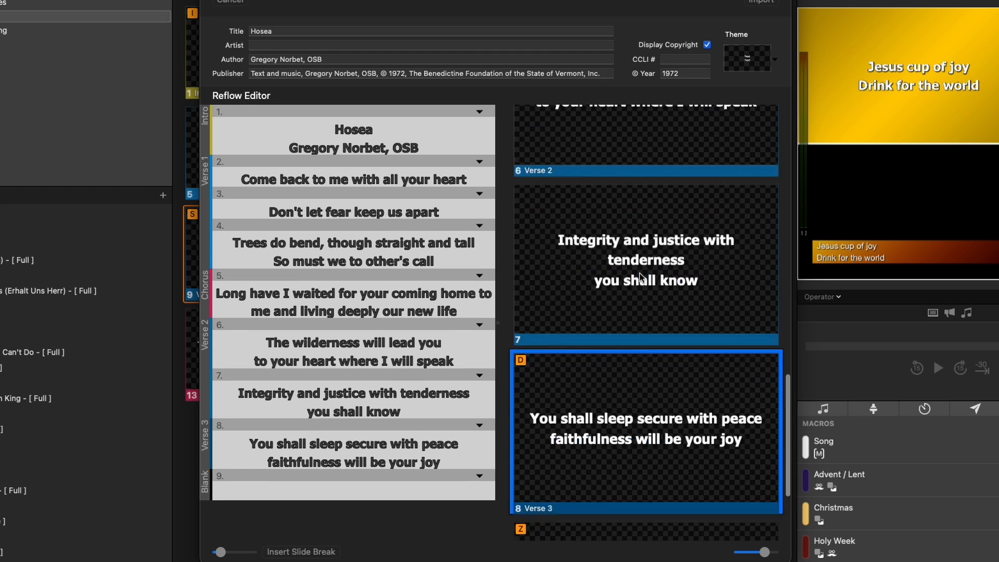
scroll(640, 278, "up", 15)
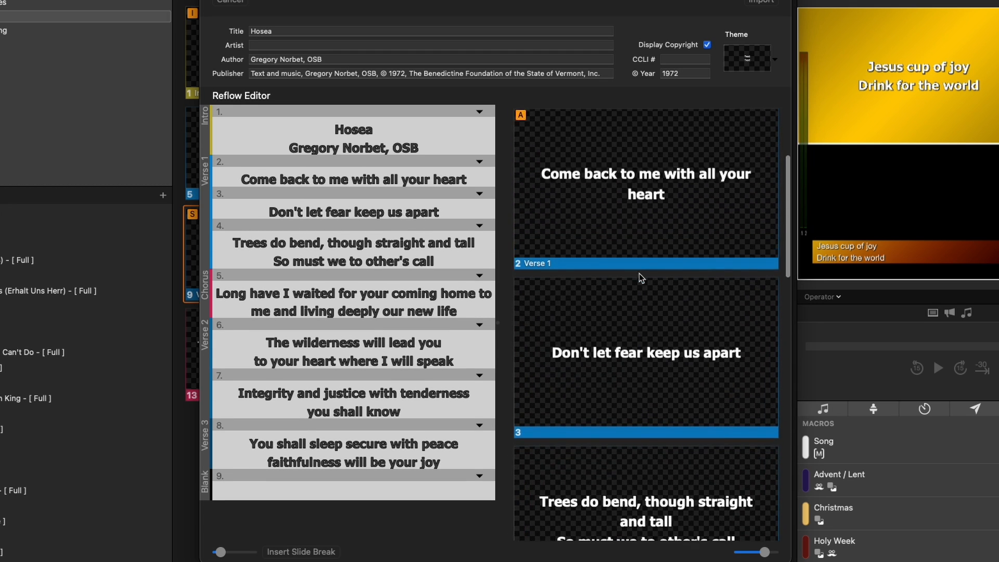
scroll(639, 273, "up", 3)
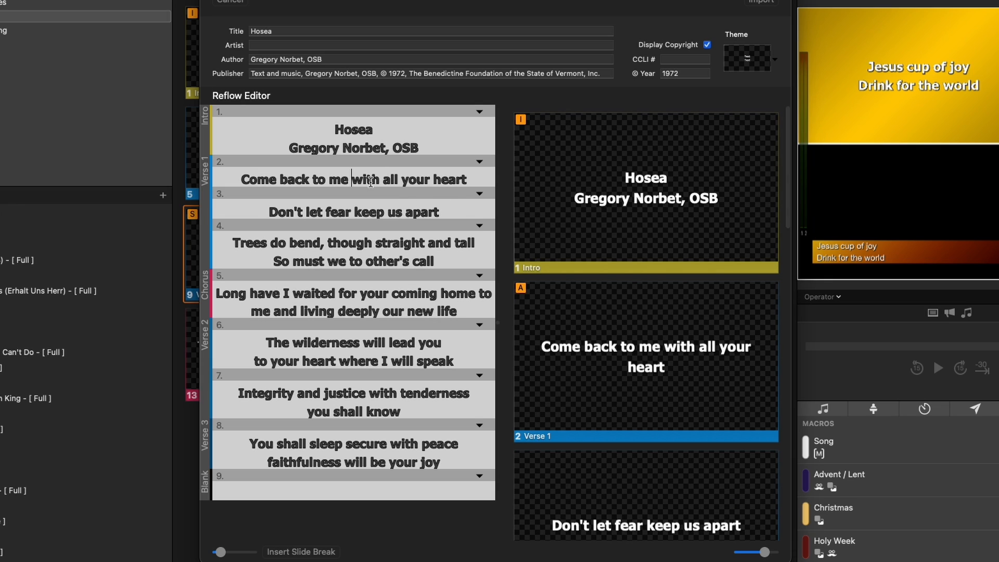
key("Delete")
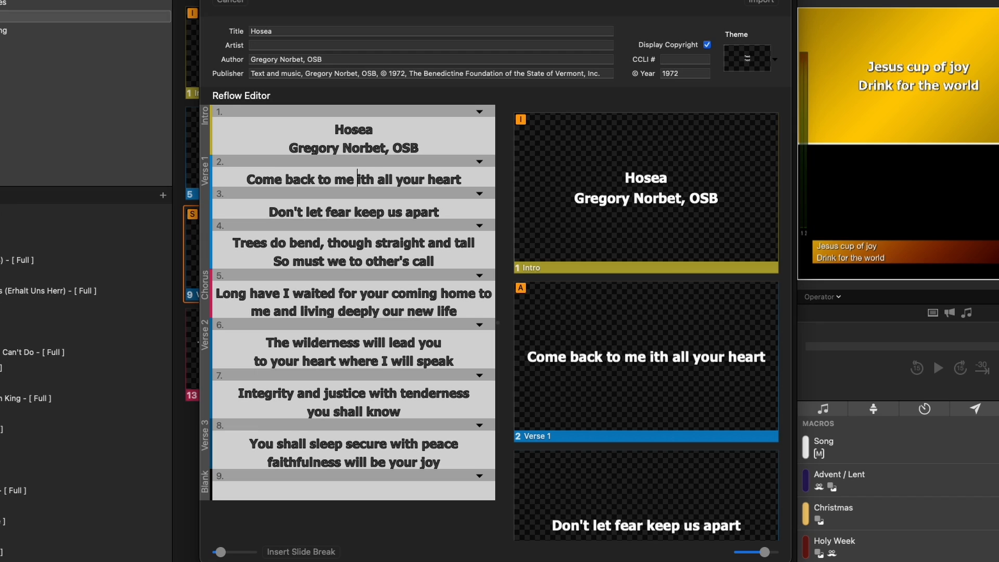
key("Return")
type("W")
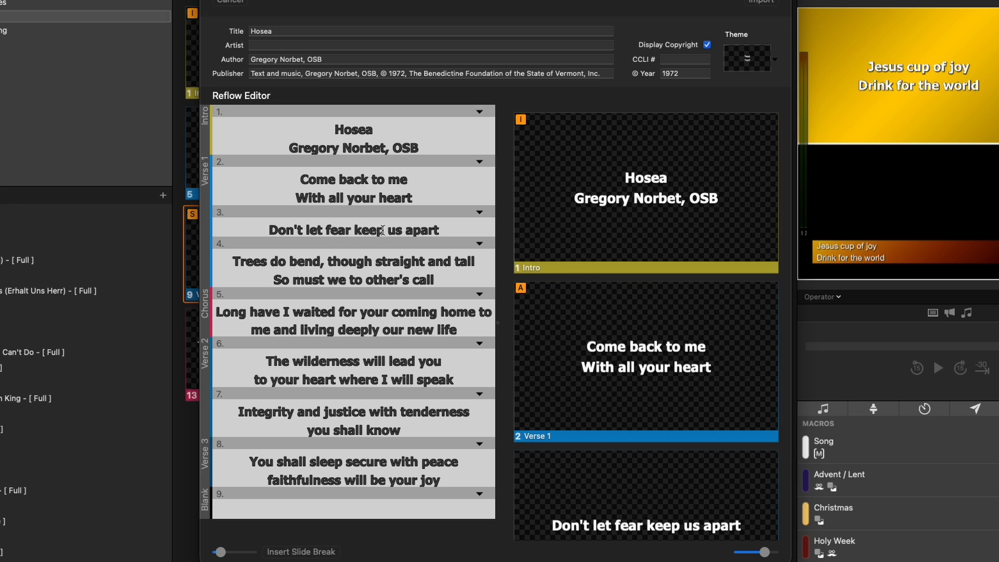
Step: Merge the "Don't let fear keep us apart" slide into the first Verse 1 slide as its third line
left_click(455, 230)
scroll(712, 357, "down", 5)
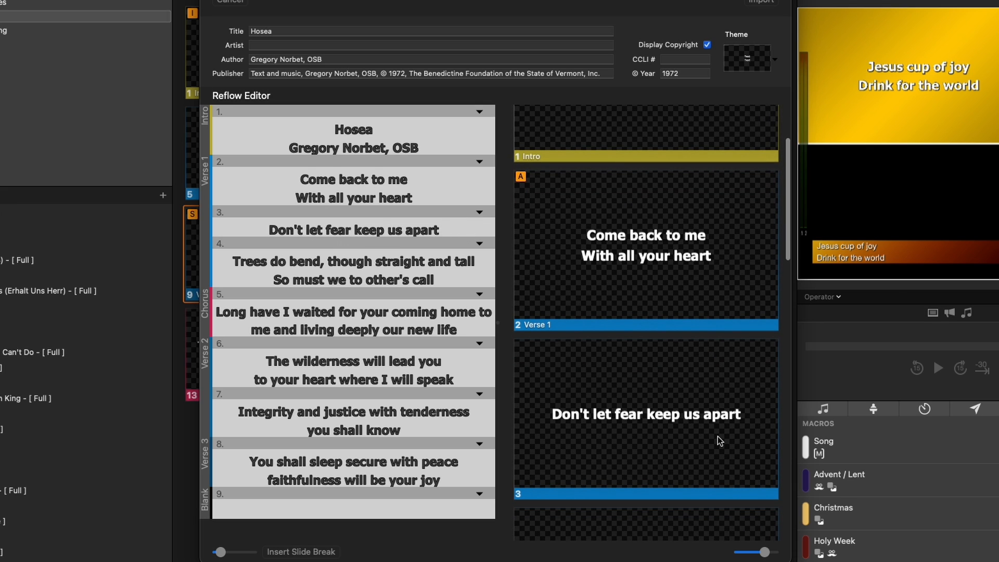
left_click(268, 228)
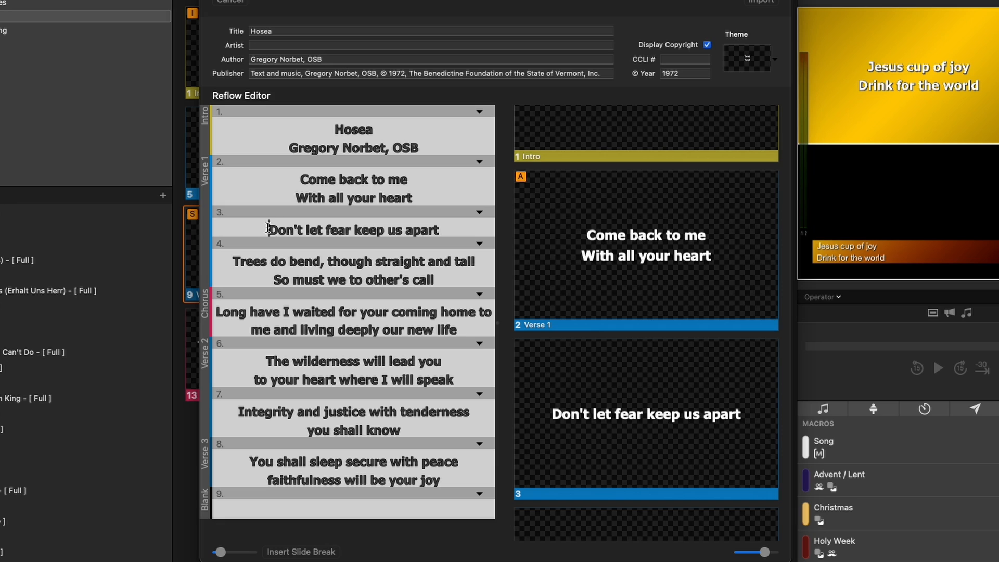
key("BackSpace")
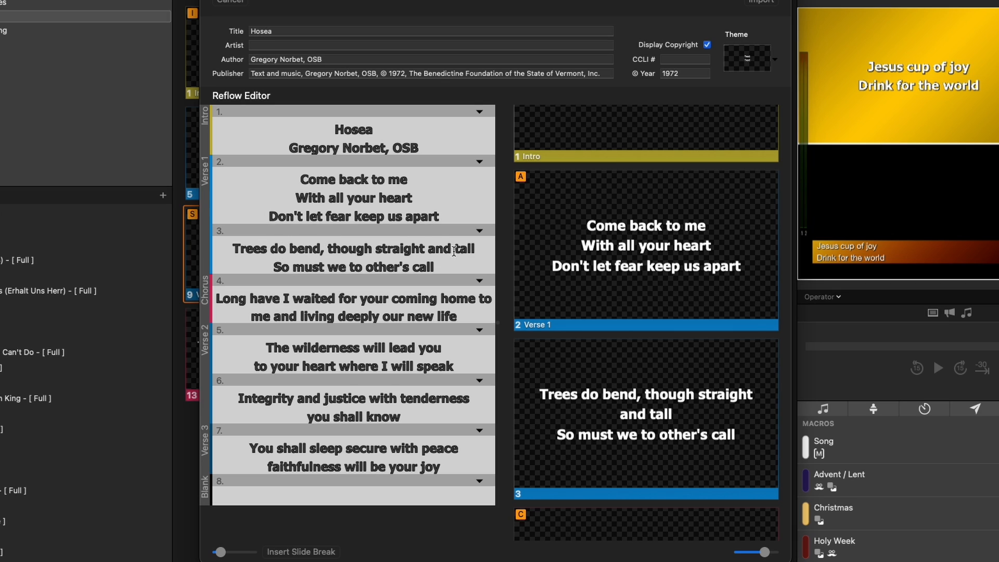
Step: Remove the comma after "Trees do bend" on slide 3 and start a new line with "Though straight and tall"
left_click(376, 249)
left_click(328, 255)
key("BackSpace")
key("BackSpace")
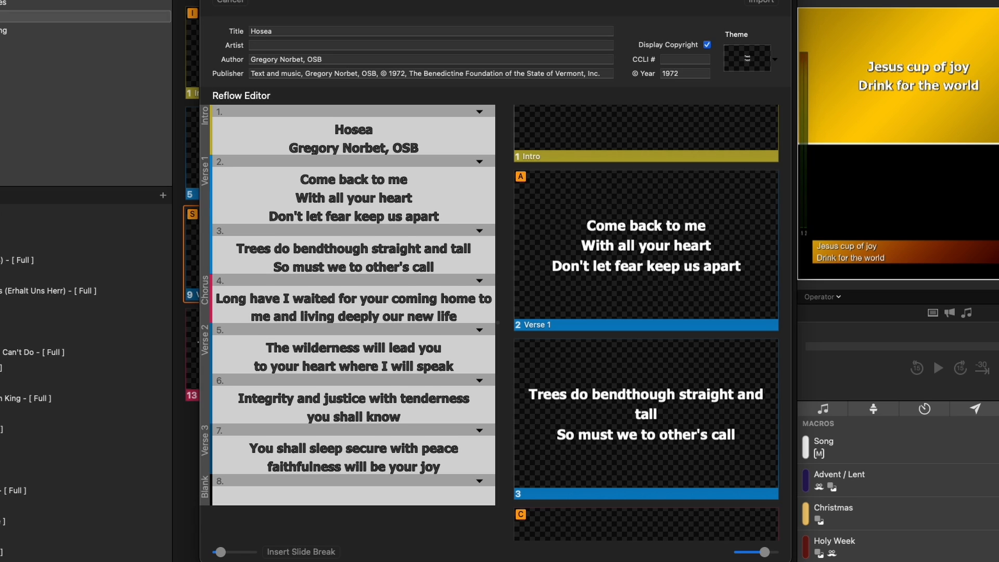
key("Return")
key("Delete")
type("T")
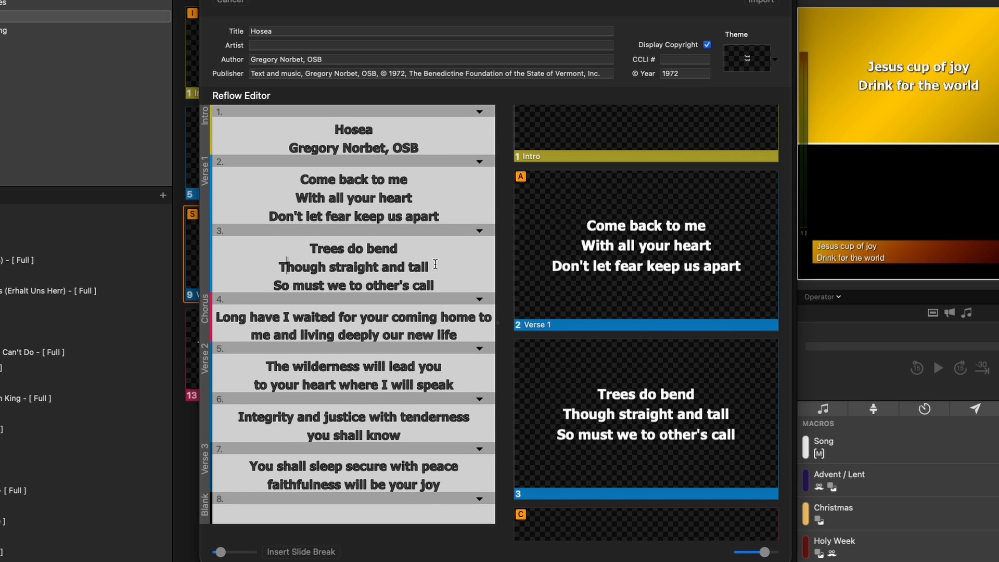
Step: Break the Chorus lyrics after "coming" and start the second line with a capitalized "Home to me"
left_click(321, 316)
left_click(394, 318)
scroll(719, 401, "down", 3)
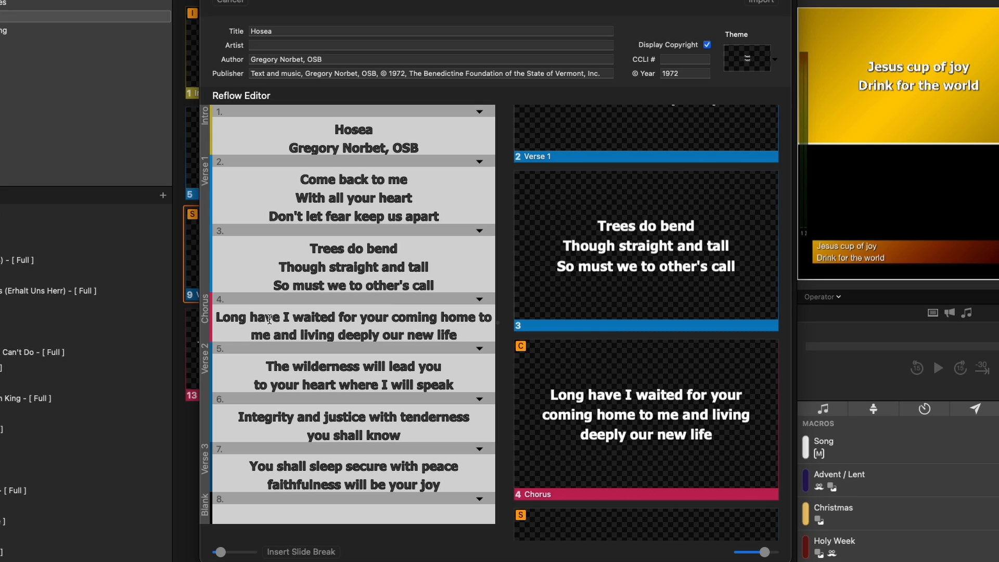
left_click(441, 317)
key("Return")
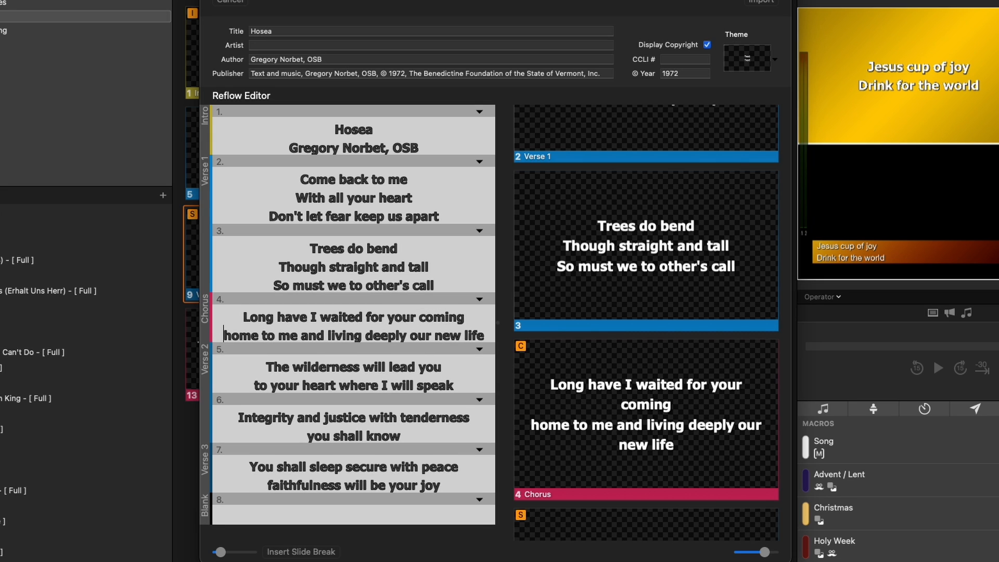
key("Delete")
type("H")
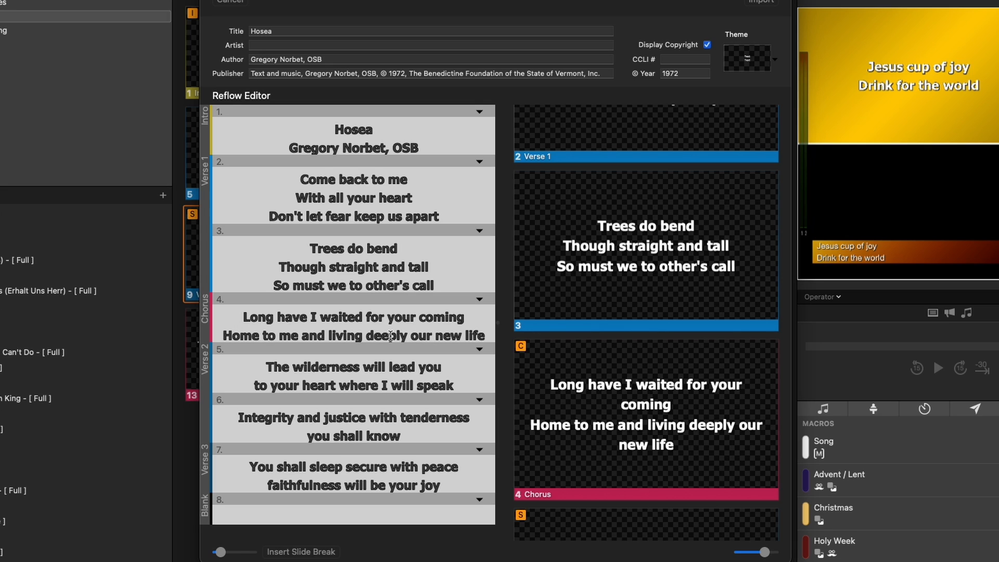
Step: Split the first Verse 2 line into "The wilderness" and "Will lead you", and capitalize "To your heart where I will speak"
left_click(411, 337)
left_click(339, 367)
left_click(413, 385)
scroll(673, 414, "down", 4)
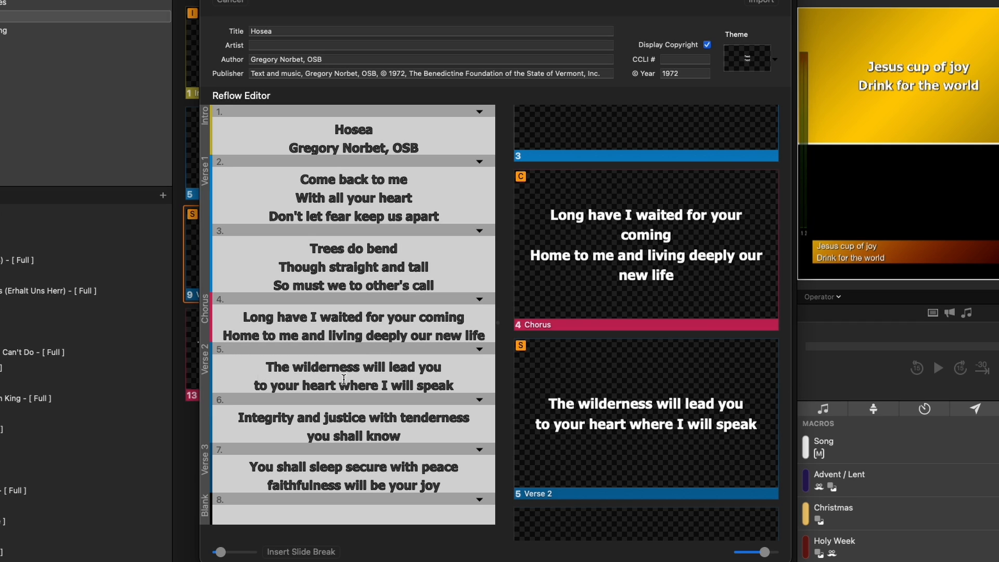
left_click(375, 370)
key("BackSpace")
key("Return")
type("W")
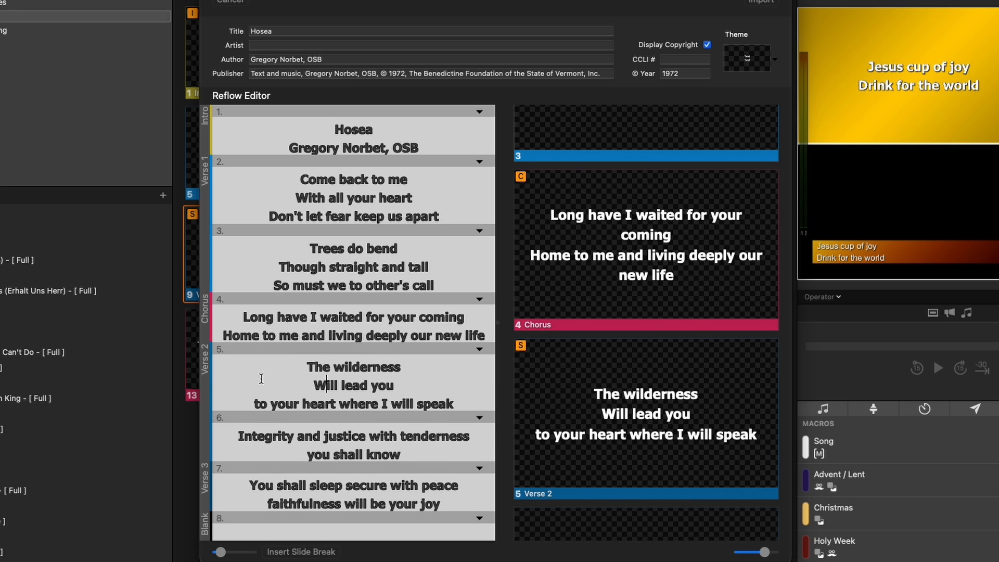
left_click(260, 404)
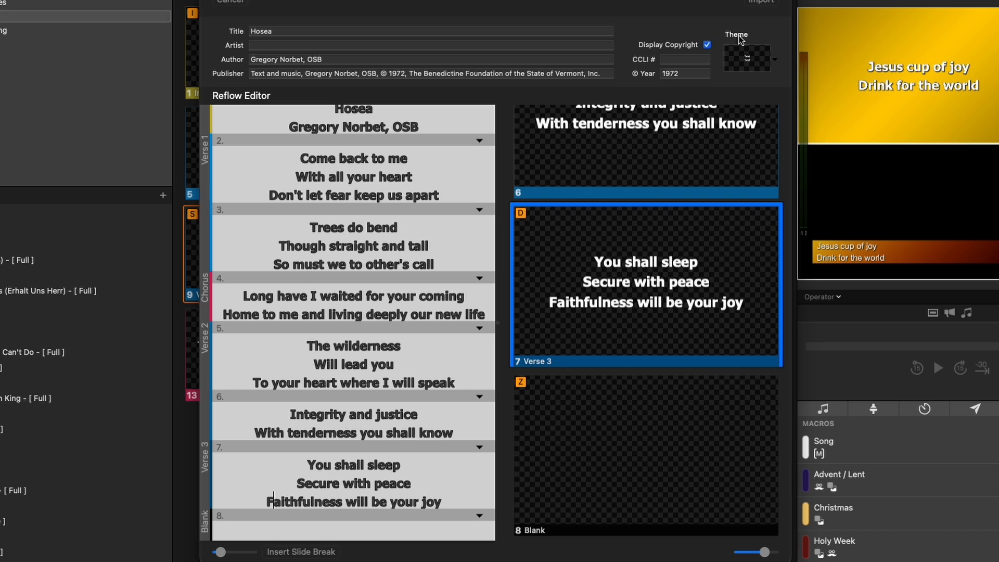
Step: Import the finished song, and open Hosea from the library to check its slides and copyright details
left_click(760, 2)
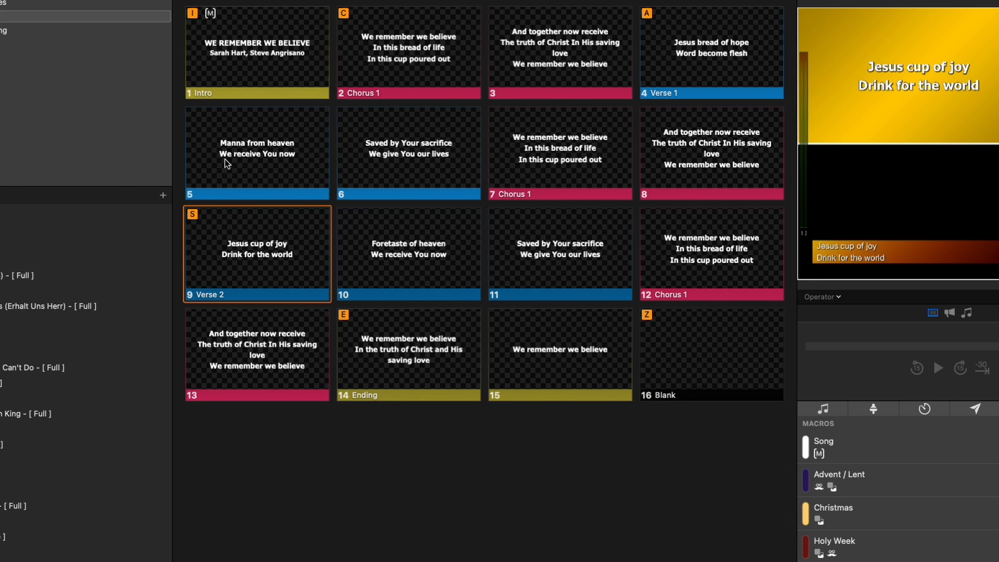
scroll(31, 357, "up", 5)
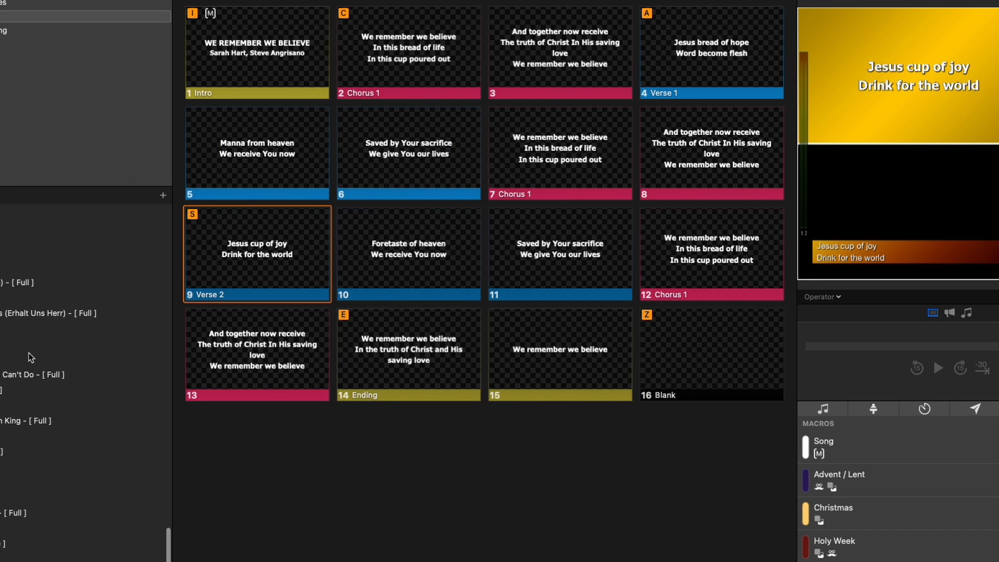
scroll(31, 357, "up", 5)
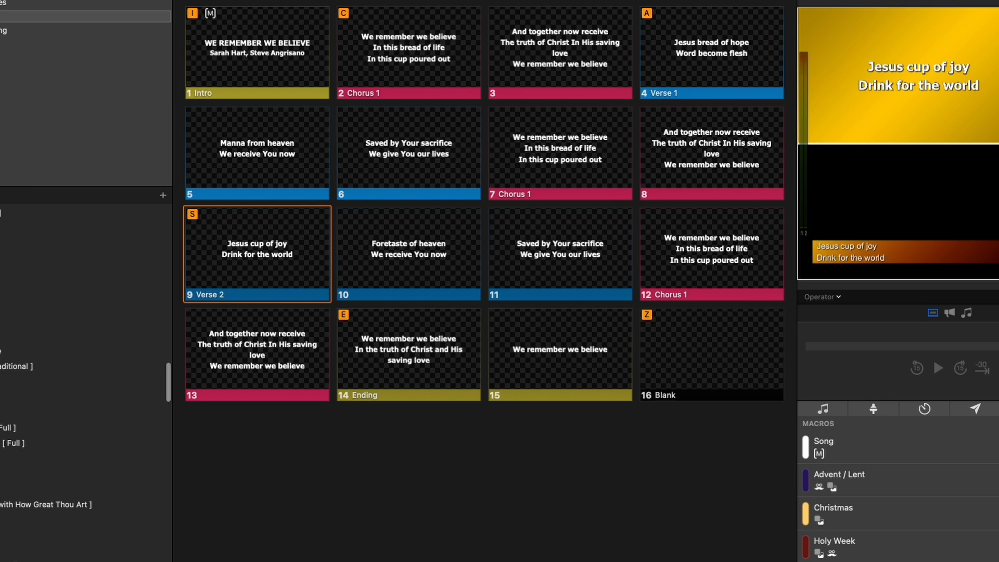
left_click(31, 459)
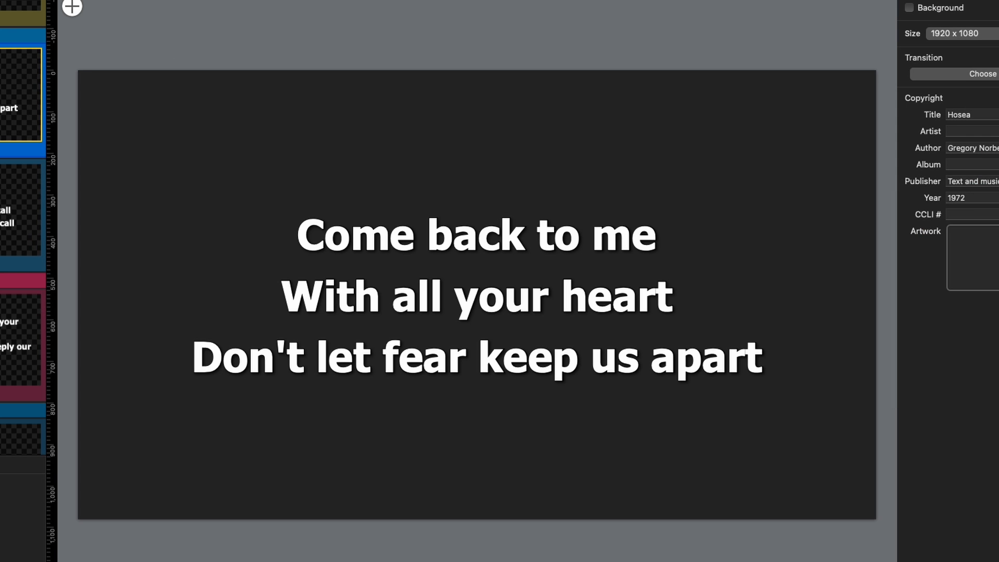
left_click(12, 344)
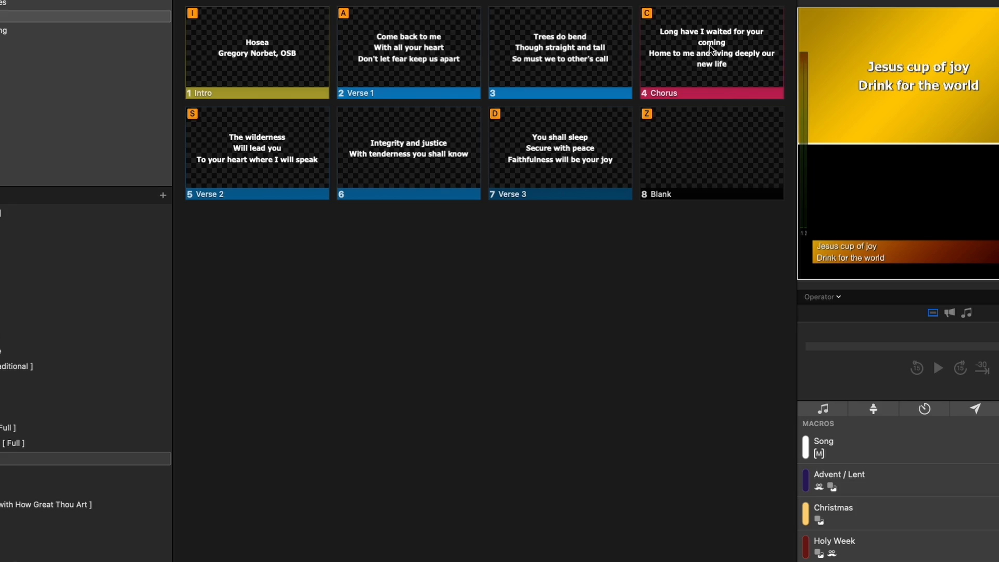
Step: Open the Chorus slide for editing and break its first line after "Long have I waited"
left_click(710, 45)
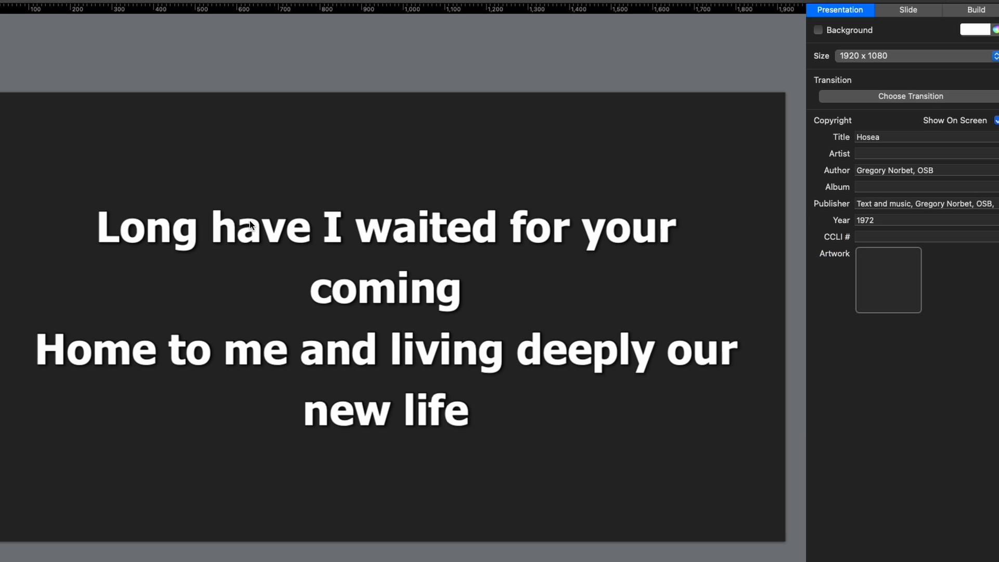
left_click(509, 224)
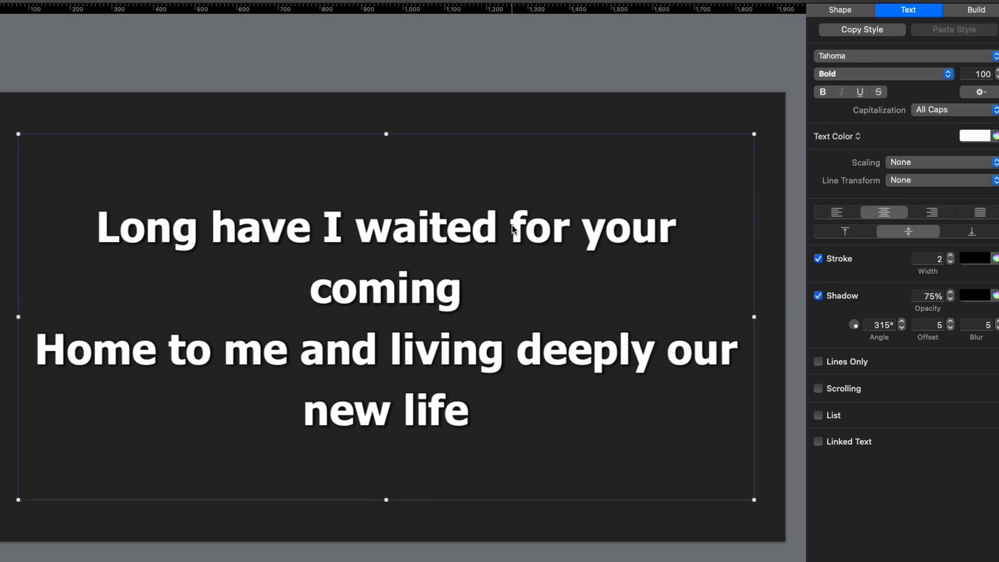
left_click(508, 225)
key("BackSpace")
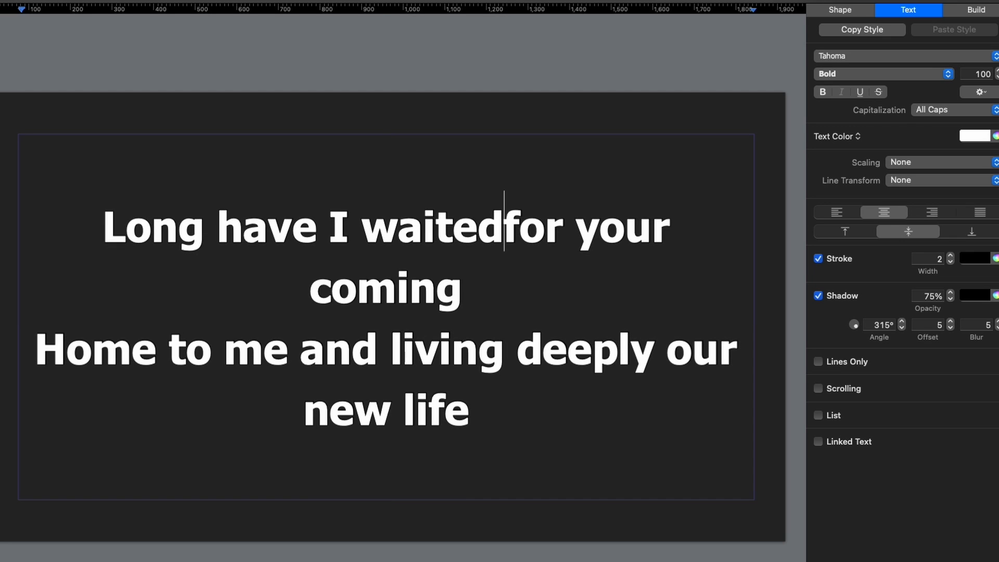
key("Return")
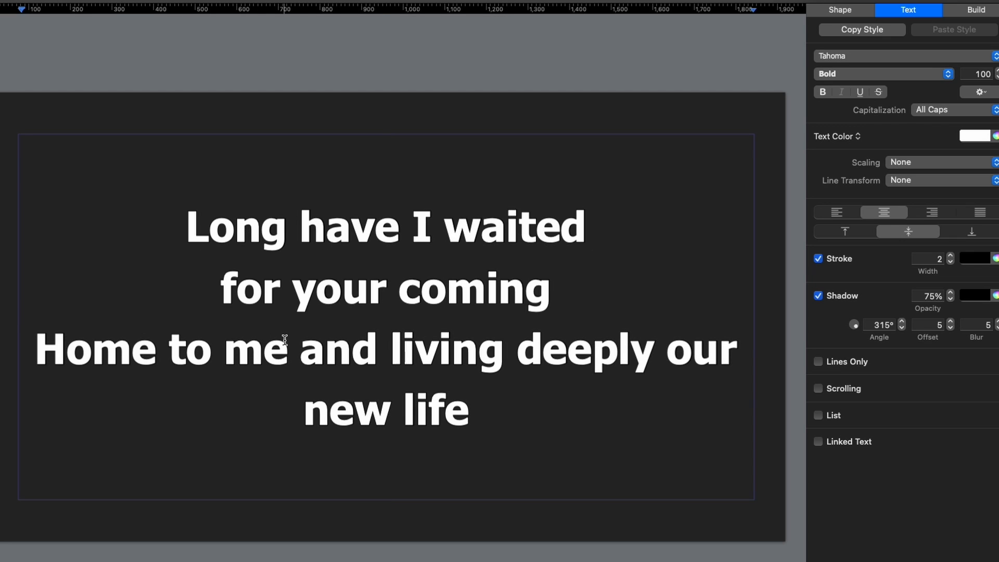
Step: Join "Home to me" to the "for your coming" line, and start a new line with "and living deeply our new life"
left_click(34, 347)
key("BackSpace")
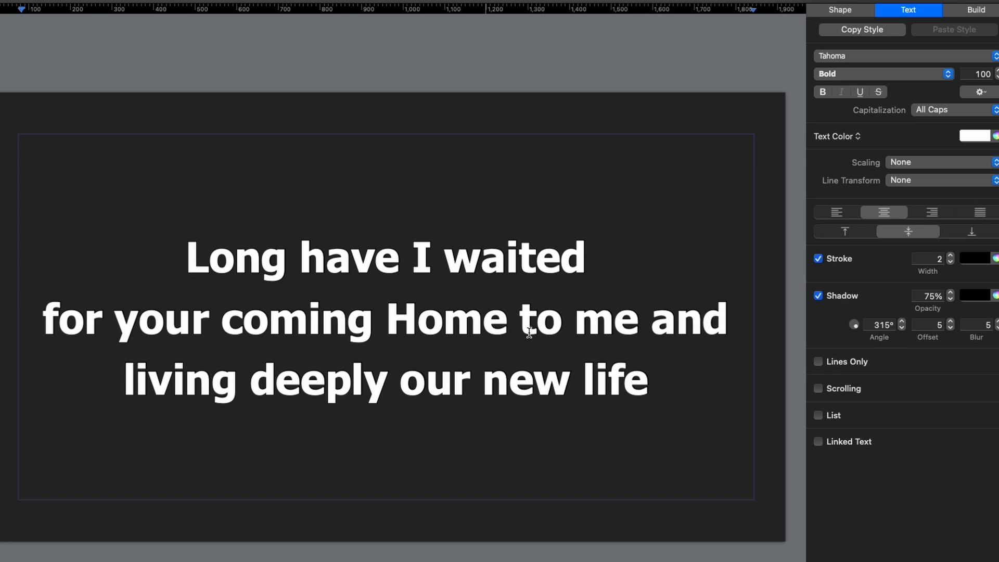
left_click(645, 327)
key("BackSpace")
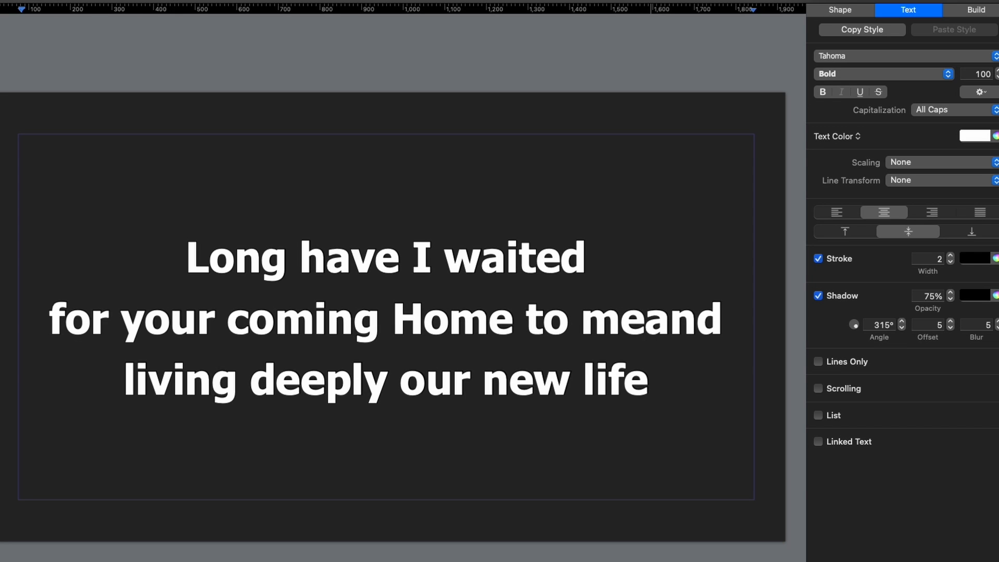
key("Return")
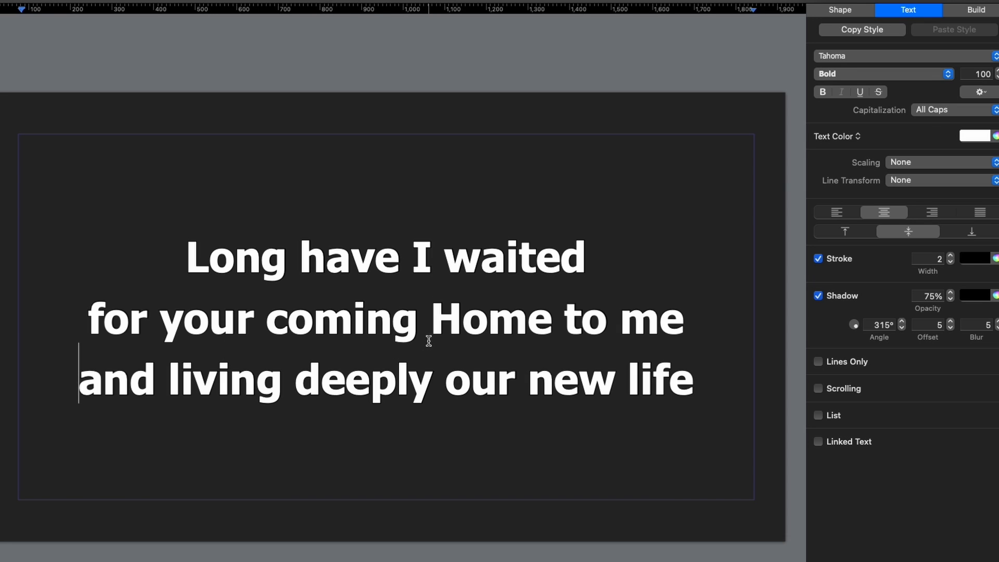
Step: Change "Home" to lowercase "home" in the second line of the Chorus slide
left_click(452, 330)
key("BackSpace")
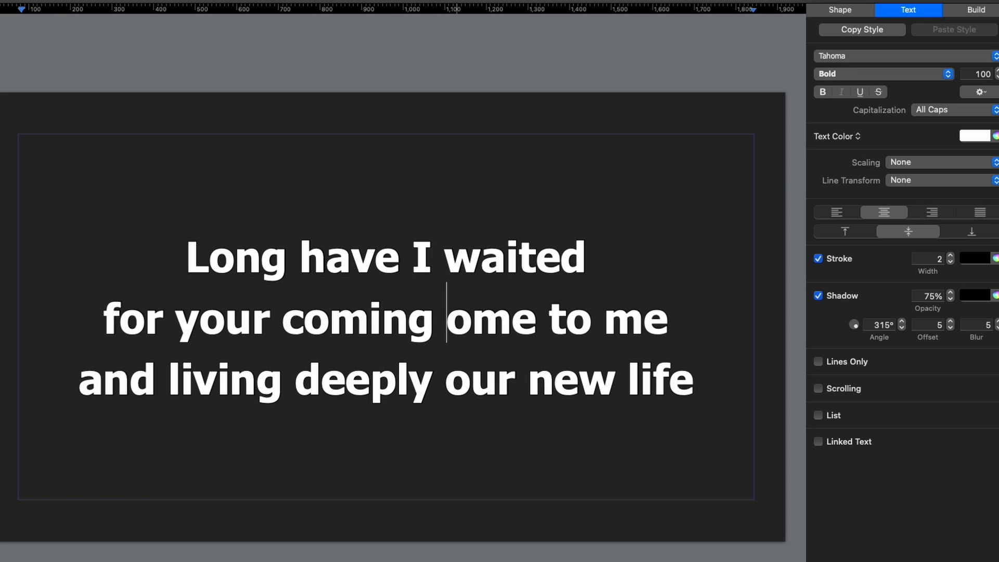
left_click(120, 318)
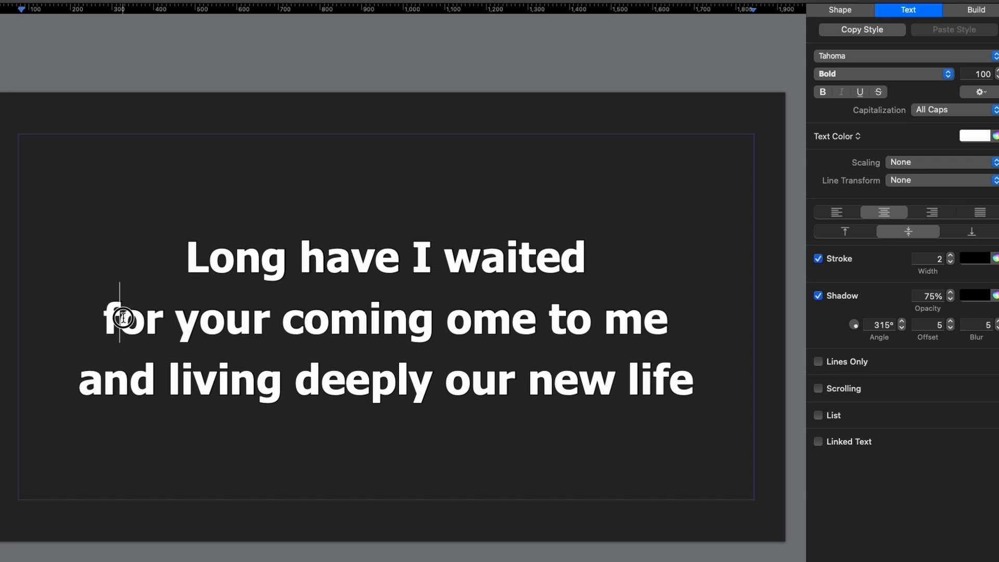
left_click(445, 325)
type("h")
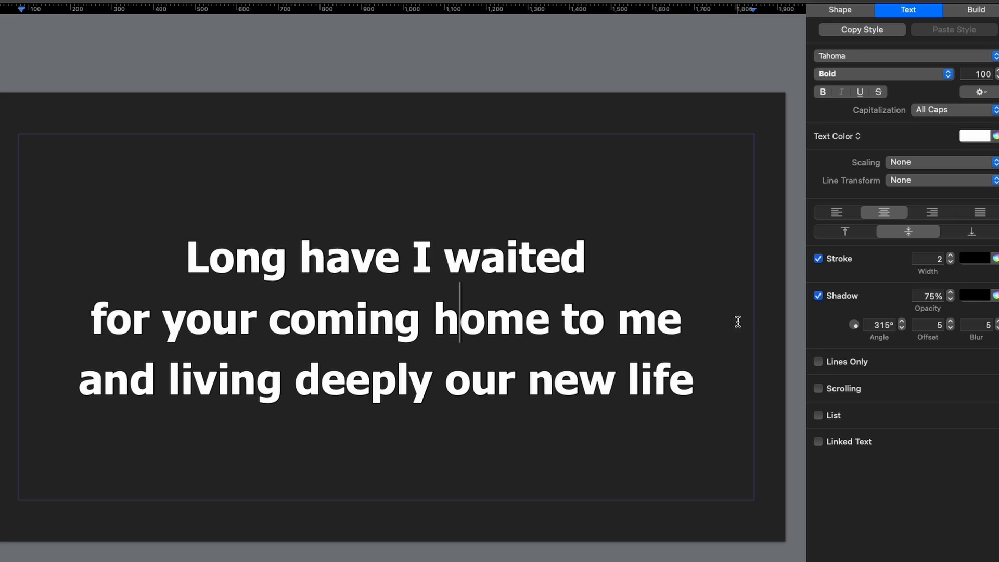
Step: Narrow the Chorus text box to see how its lines wrap, and restore its full width
left_click(755, 317)
left_click(756, 316)
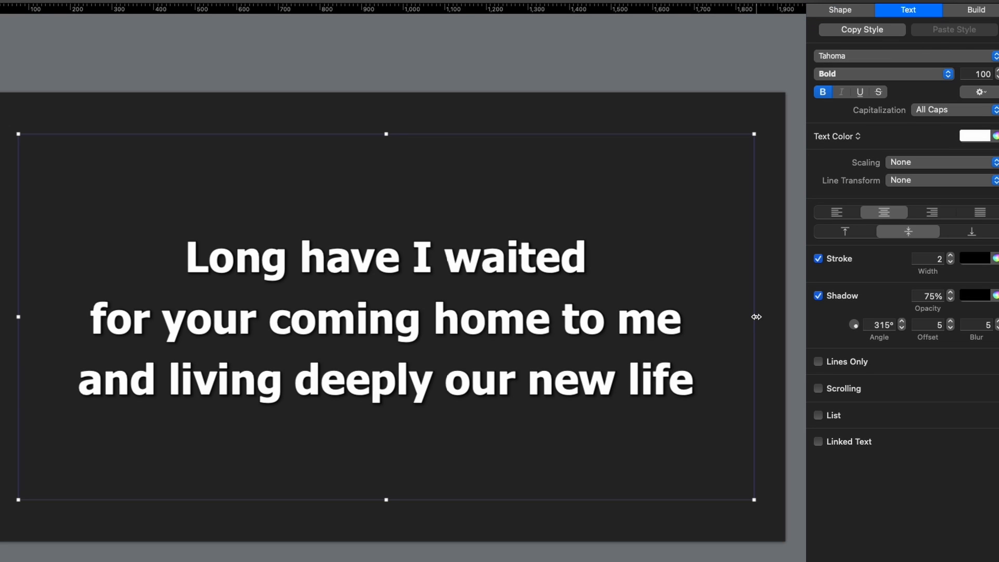
left_click(755, 317)
left_click_drag(755, 317, 527, 342)
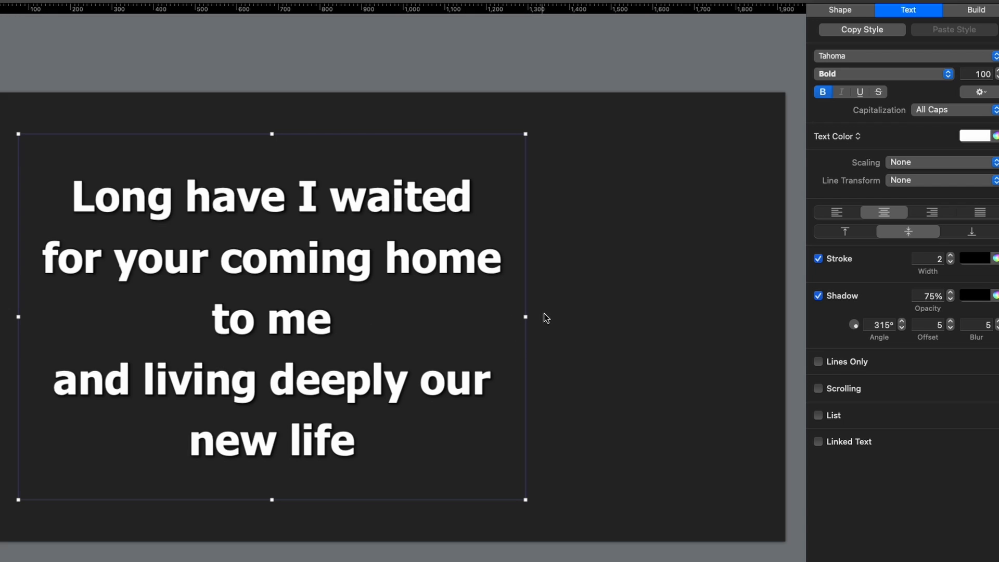
left_click_drag(526, 317, 754, 322)
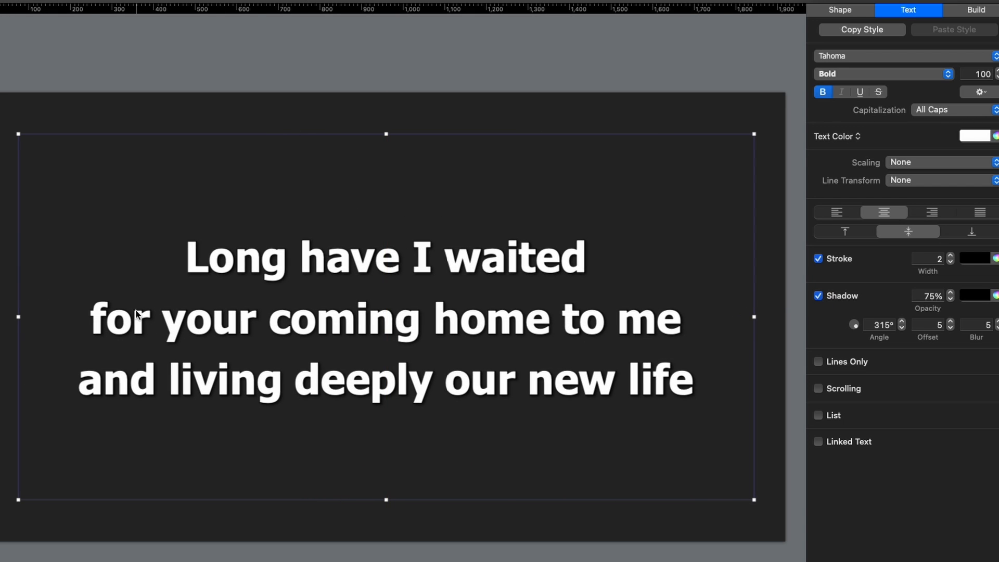
Step: Capitalize "For" and "And" at the start of the second and third Chorus lines, and return to the slide overview
double_click(106, 323)
key("BackSpace")
type("F")
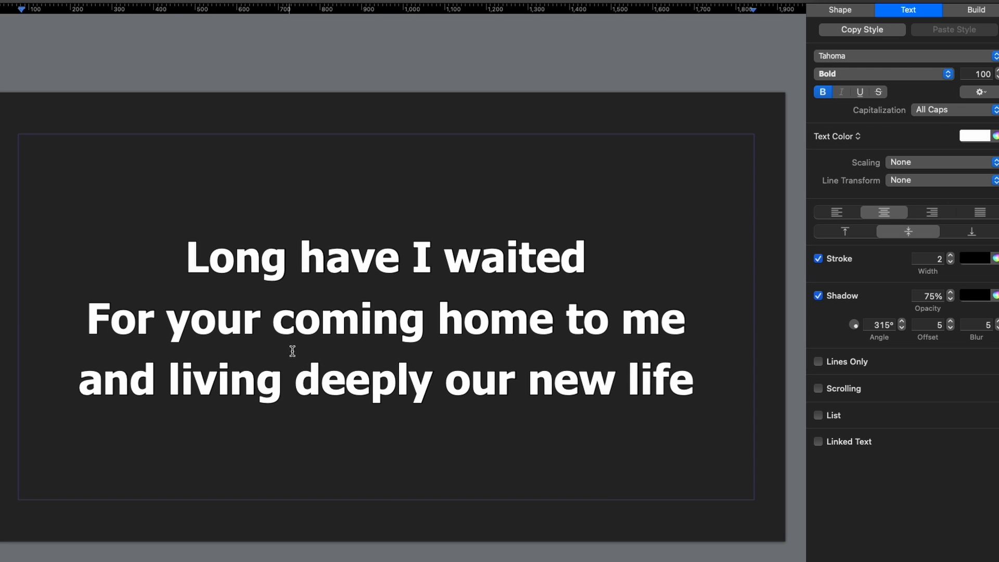
left_click(105, 374)
key("BackSpace")
type("A")
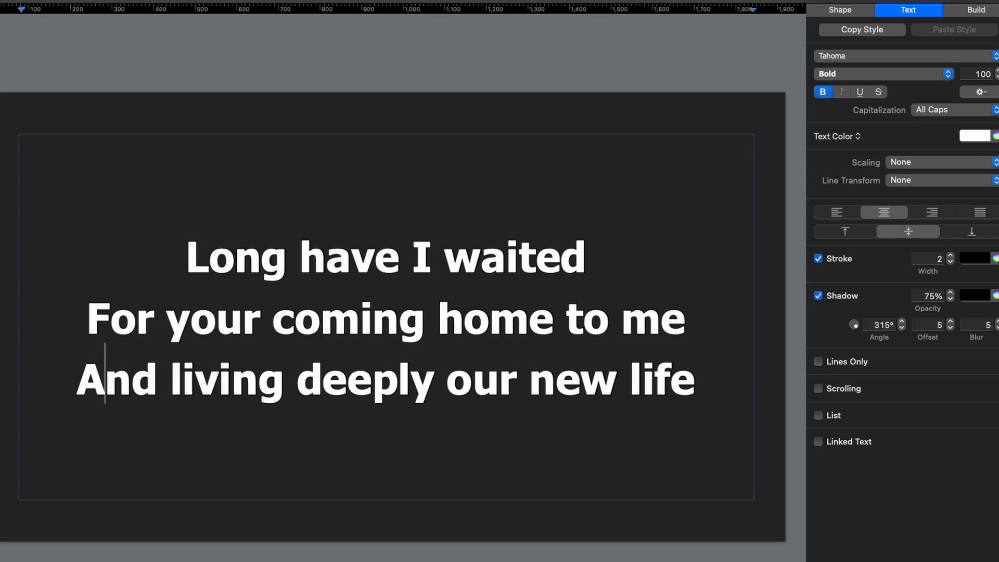
key("Down")
key("Up")
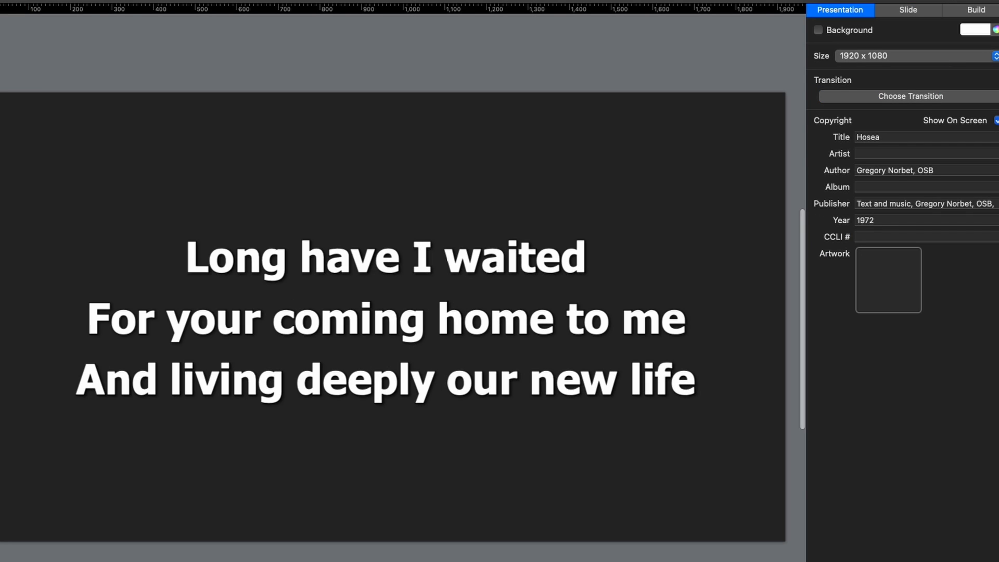
left_click(249, 218)
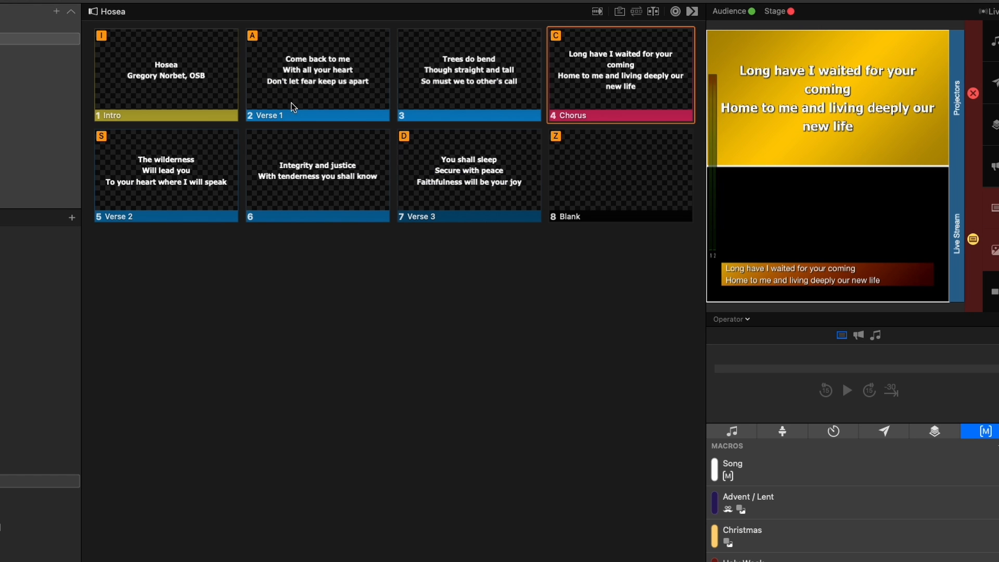
Step: Show the Hosea arrangement controls and create a new arrangement named "Full"
left_click(636, 11)
left_click(187, 56)
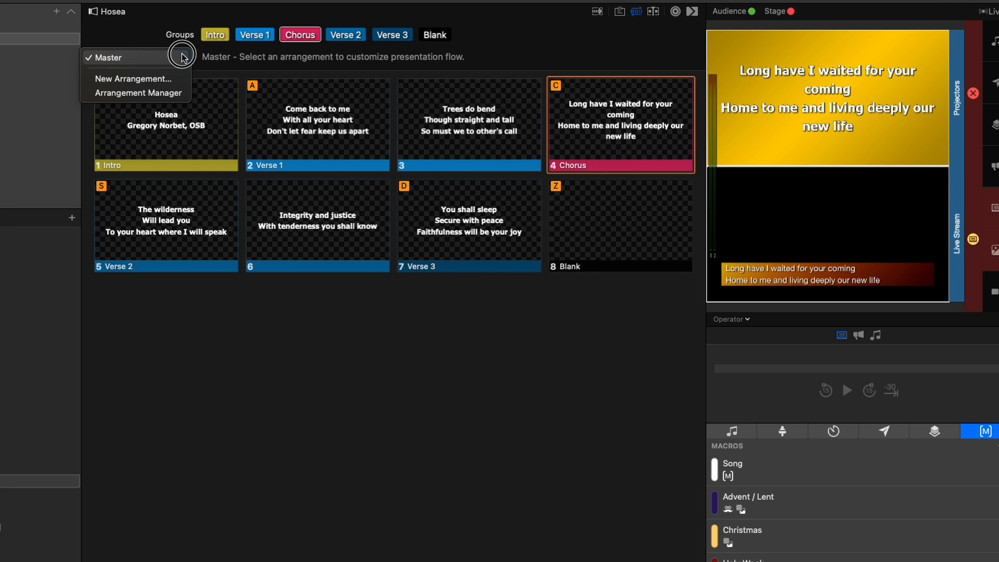
left_click(169, 79)
type("Full")
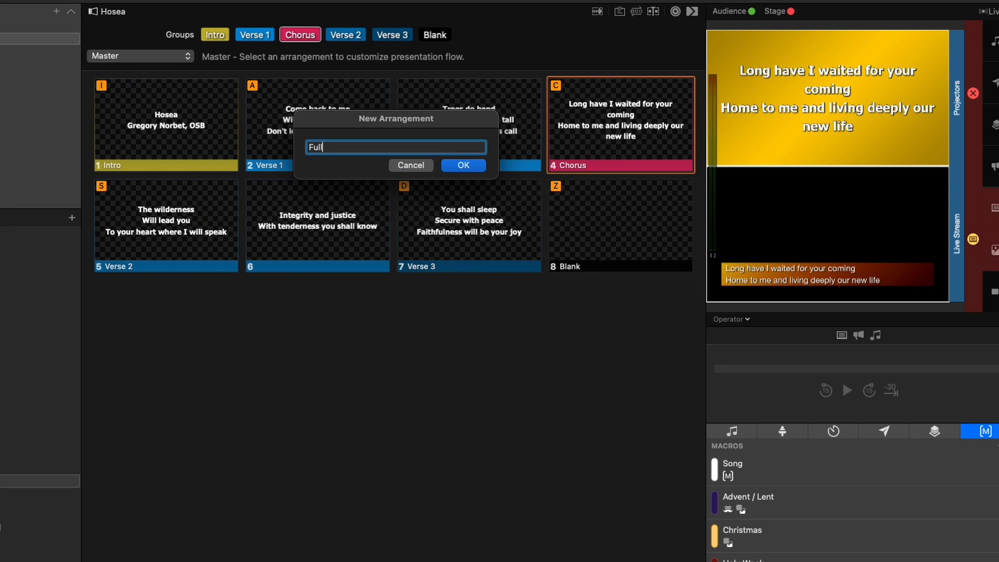
key("Return")
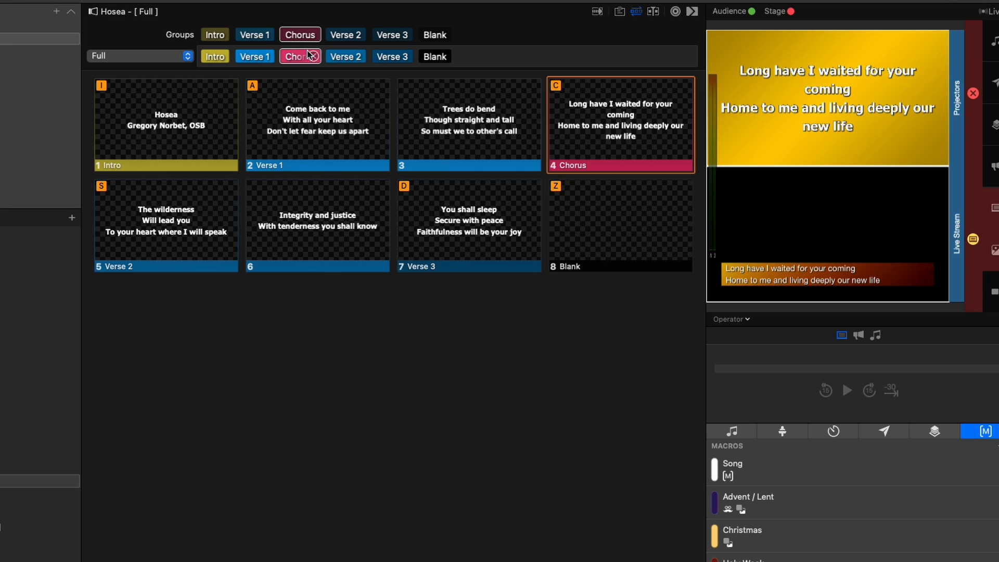
Step: Add the Chorus after Verse 2 and after Verse 3 in the Full arrangement, and hide the arrangement controls
left_click_drag(302, 34, 371, 57)
left_click_drag(289, 35, 451, 53)
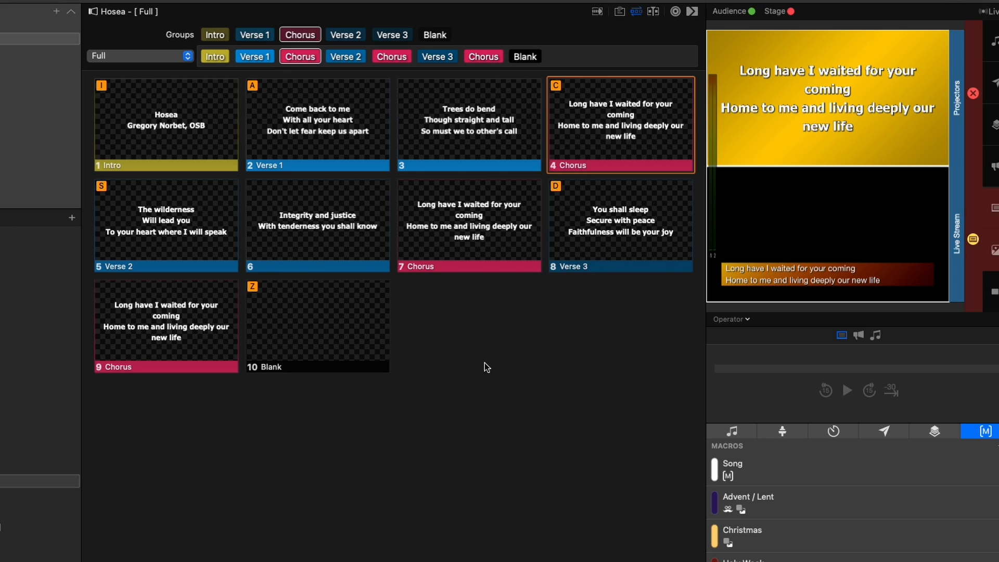
left_click(636, 13)
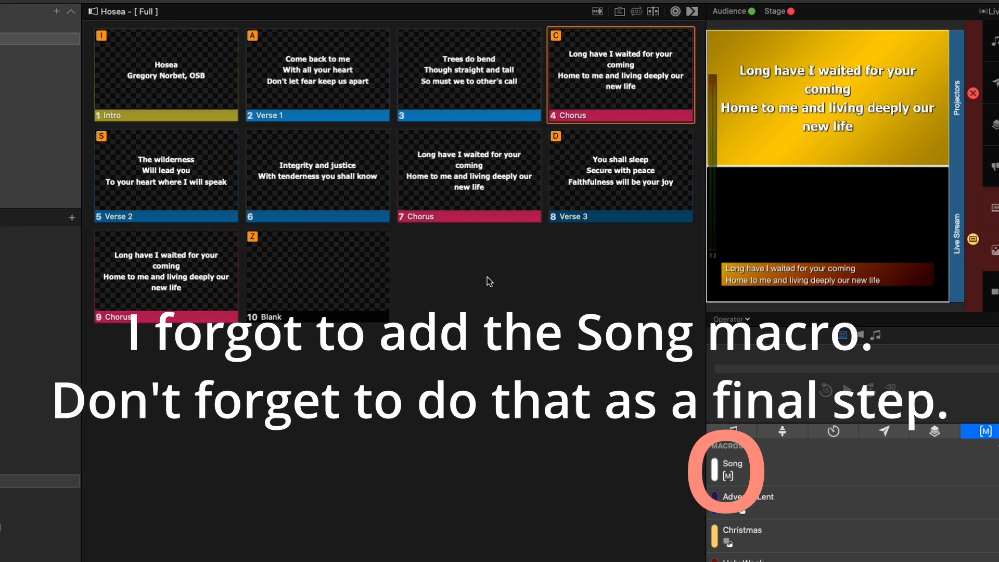
Step: Send slide 3 and the first Chorus slide to the live output to check their lyrics
left_click(527, 64)
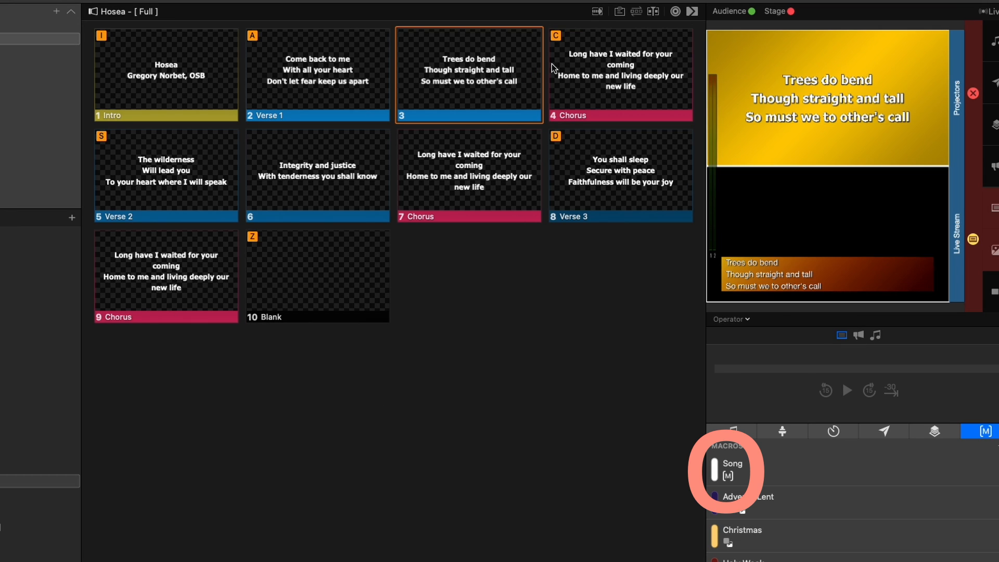
left_click(627, 67)
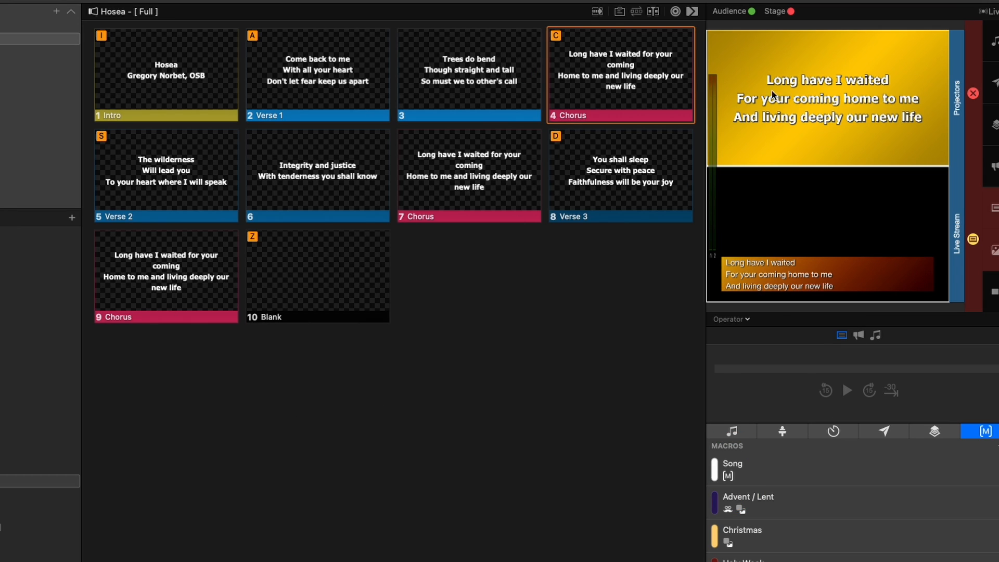